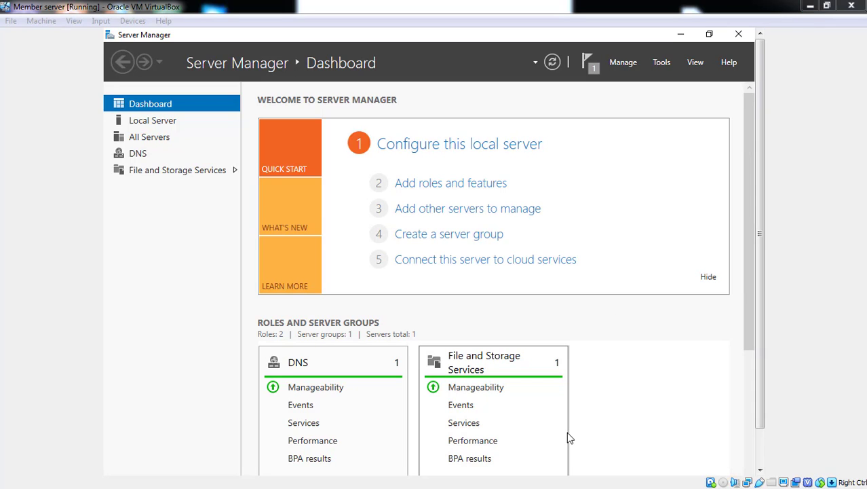
# - Switch to the server 2016 virtual machine and bring up its sign-in prompt from the lock screen
pyautogui.click(811, 6)
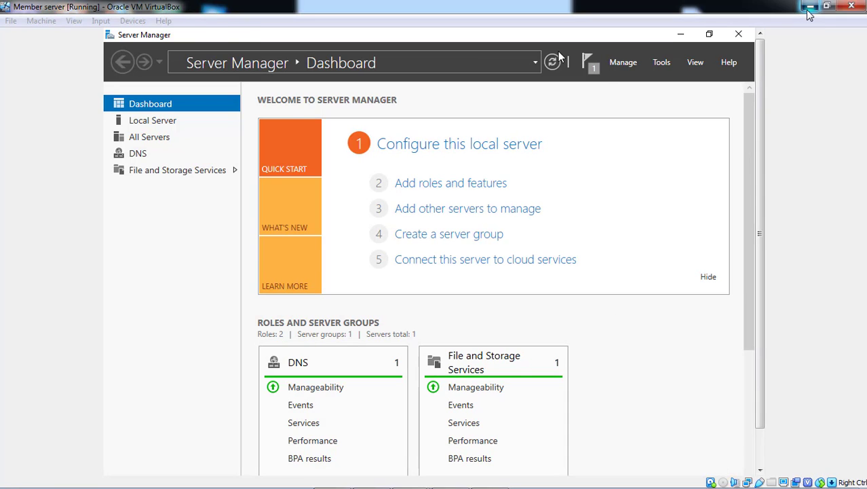
pyautogui.moveTo(387, 479)
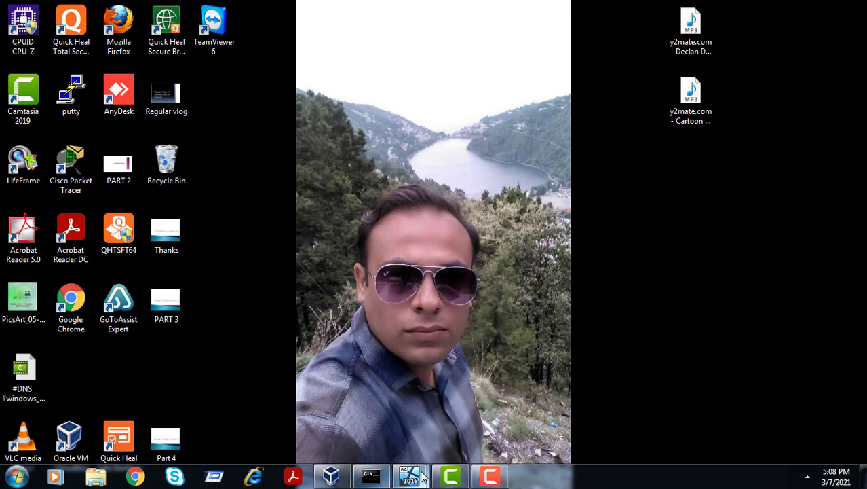
pyautogui.click(373, 419)
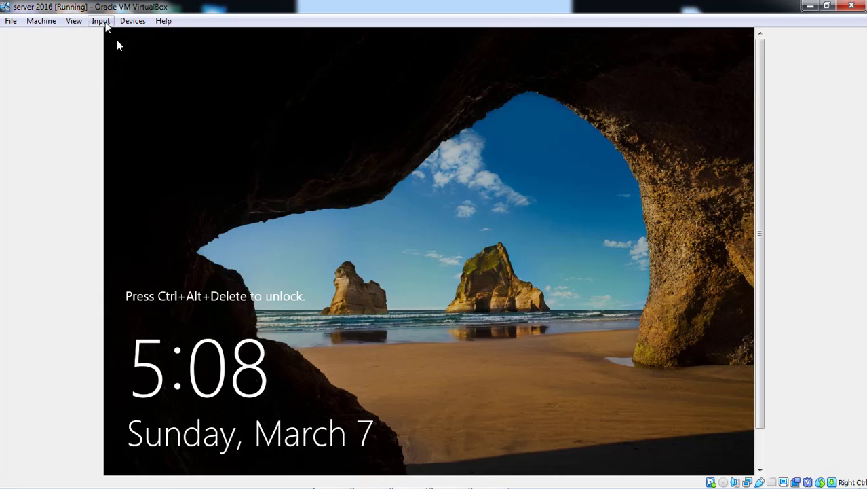
pyautogui.click(100, 21)
pyautogui.moveTo(127, 42)
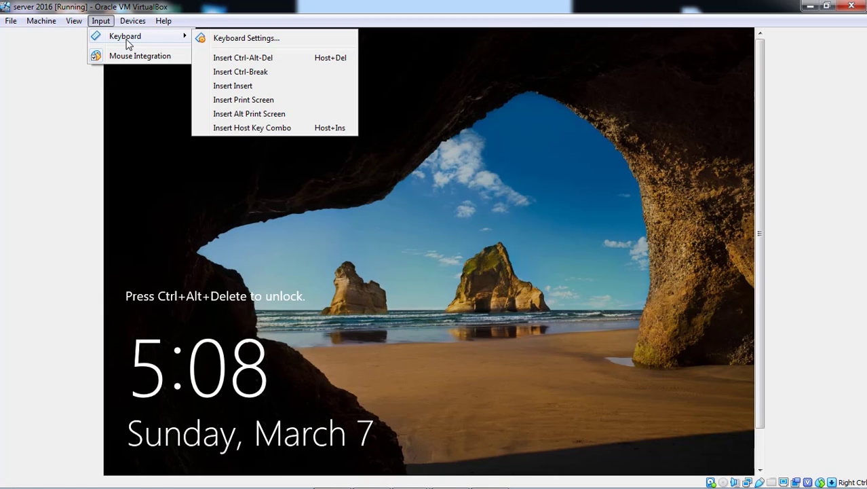
pyautogui.click(242, 58)
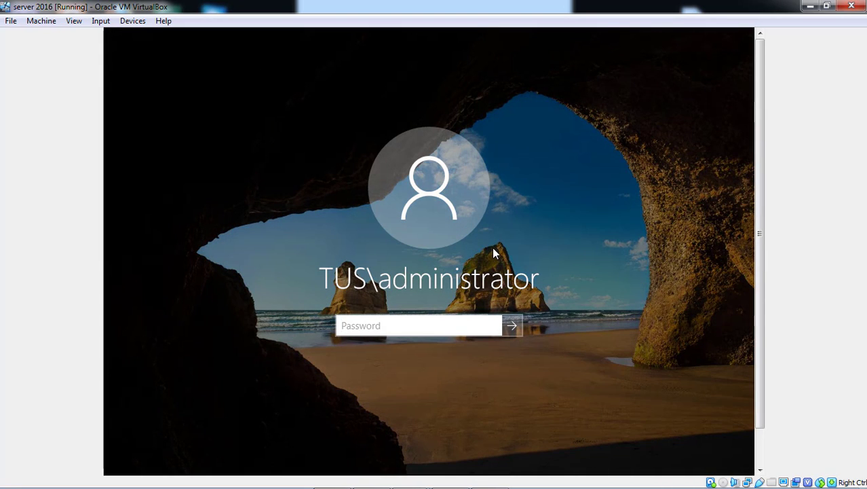
# - Sign in to the domain administrator account by entering the account password
pyautogui.write('********')
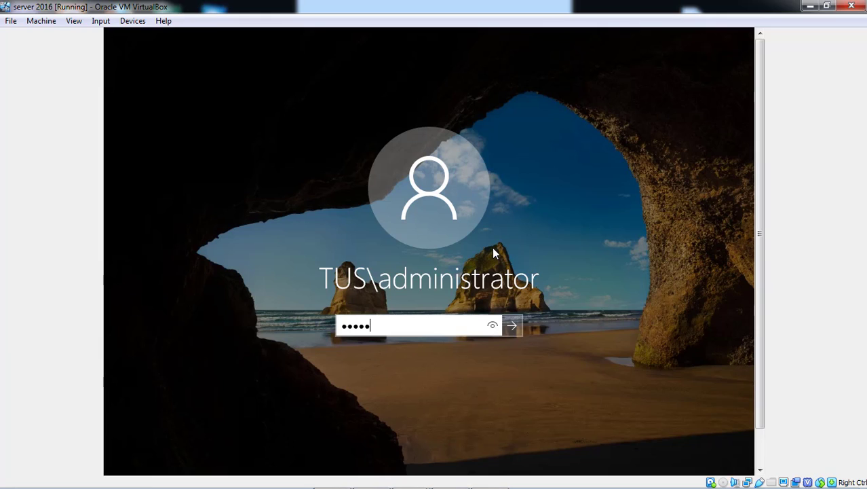
pyautogui.press('Return')
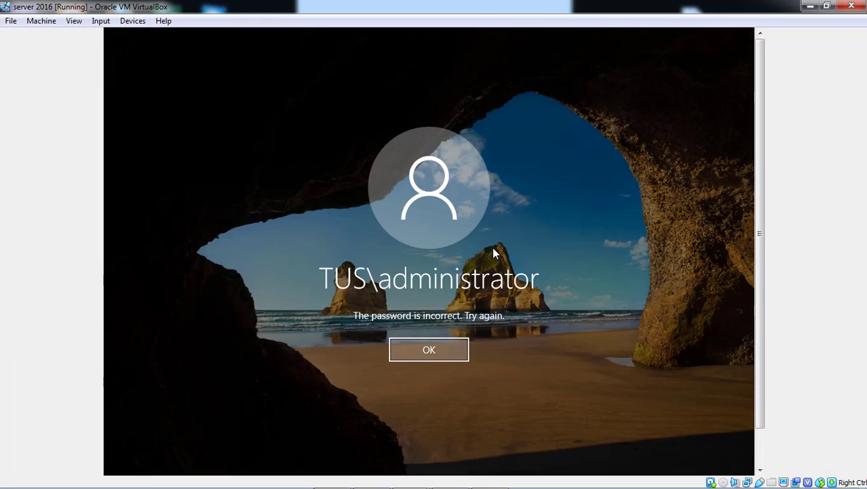
pyautogui.press('Return')
pyautogui.write('***')
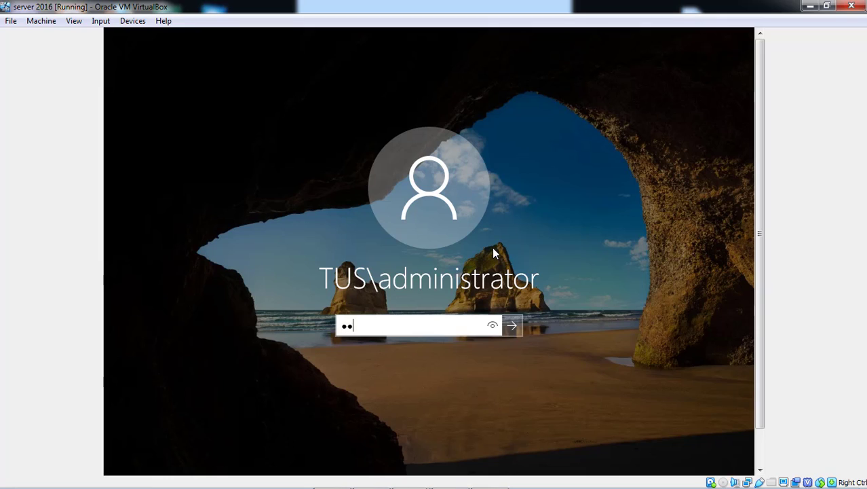
pyautogui.write('******')
pyautogui.press('Return')
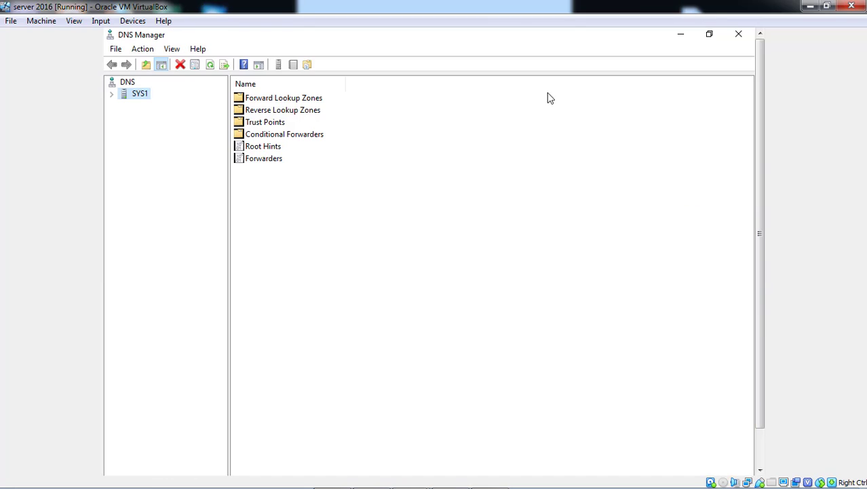
# - Examine the forward and reverse lookup zones on SYS1, including the records in the yahoo.com zone
pyautogui.click(111, 95)
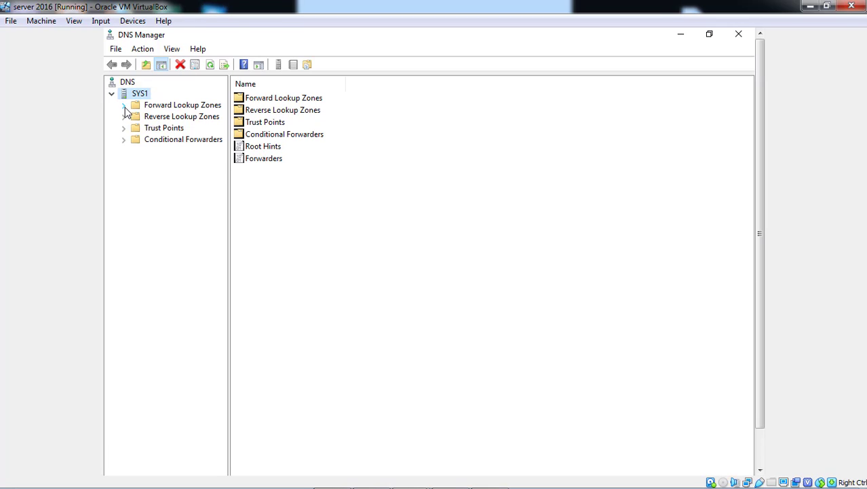
pyautogui.click(125, 109)
pyautogui.click(175, 141)
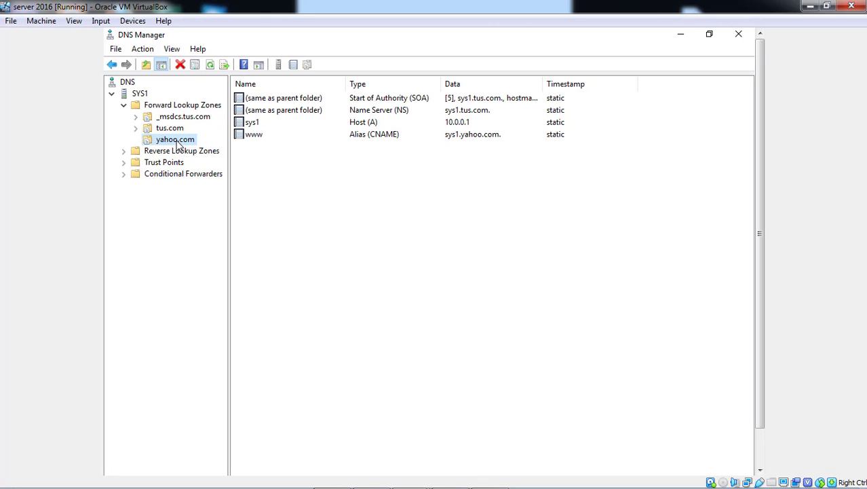
pyautogui.click(126, 155)
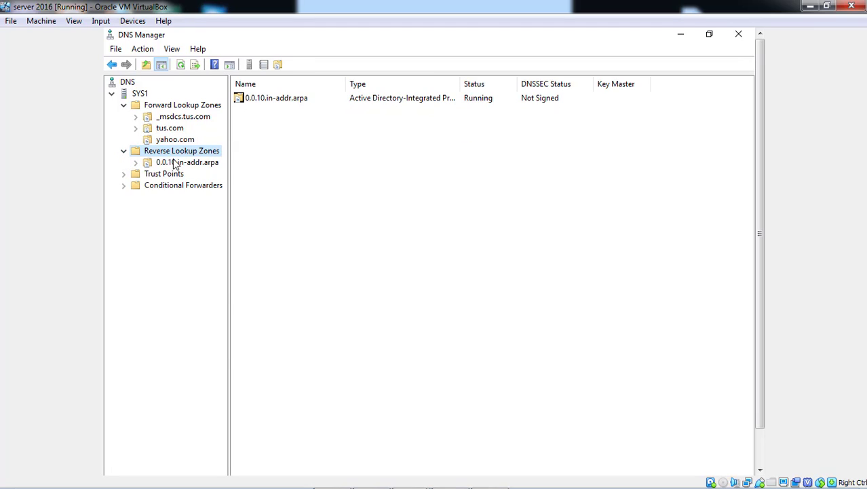
pyautogui.click(124, 106)
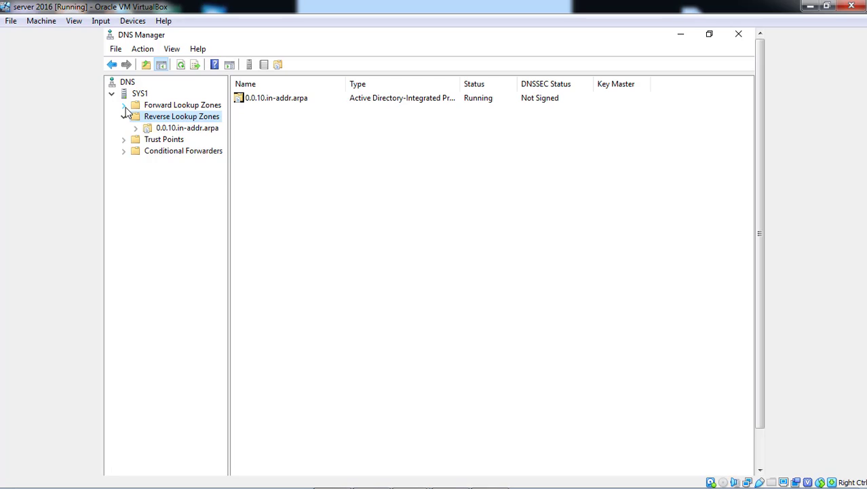
pyautogui.click(124, 106)
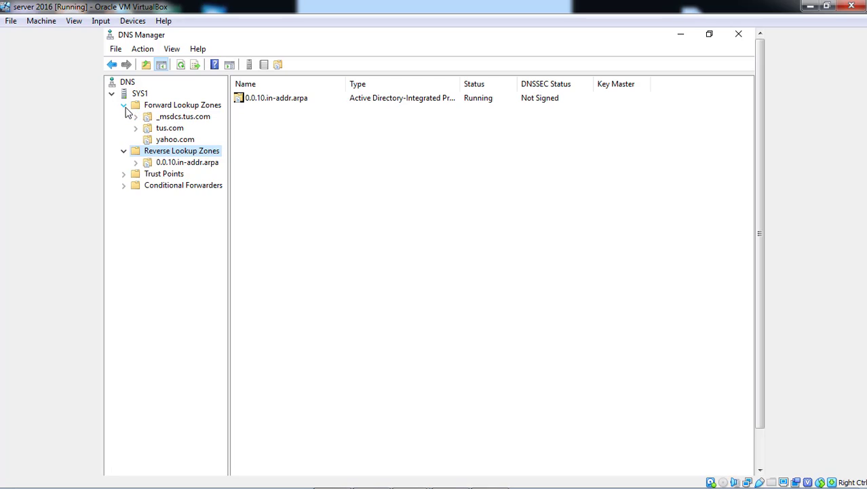
pyautogui.click(192, 107)
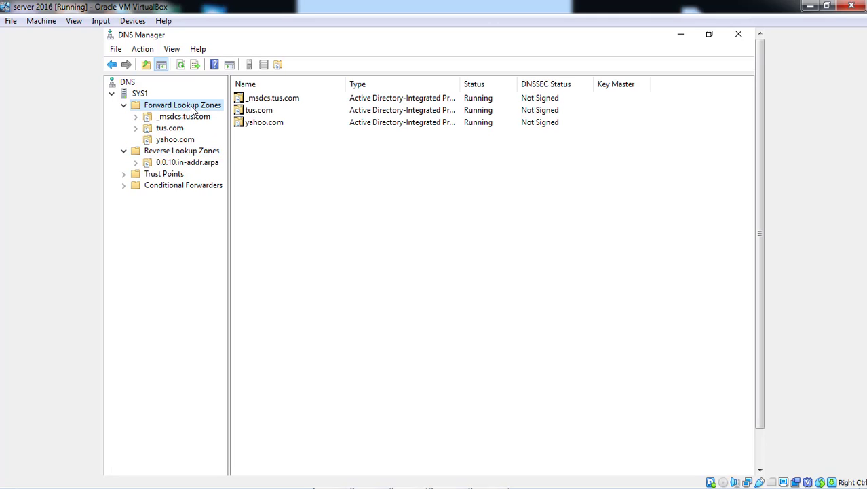
pyautogui.click(176, 141)
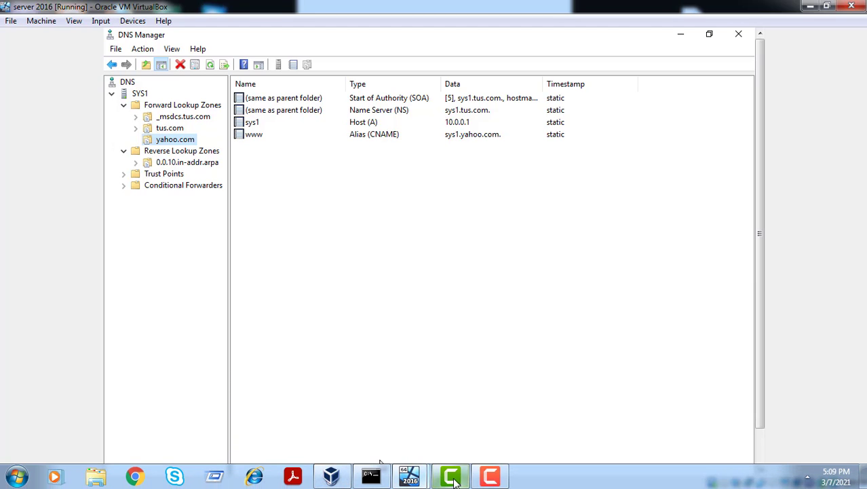
# - Switch to the Member server virtual machine and open its DNS management console in a maximized window
pyautogui.moveTo(404, 479)
pyautogui.click(450, 428)
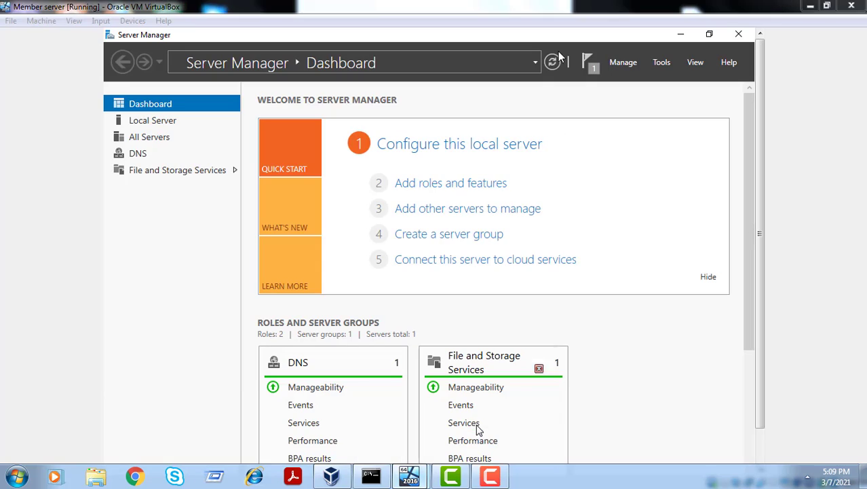
pyautogui.click(669, 62)
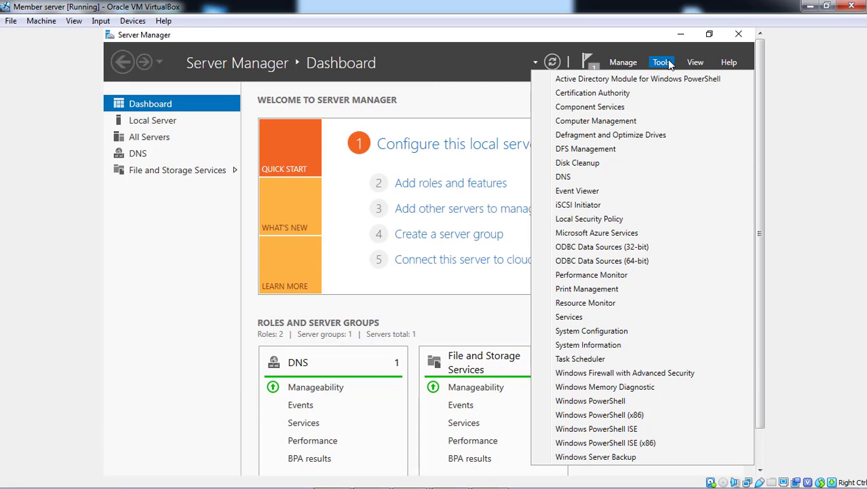
pyautogui.click(608, 178)
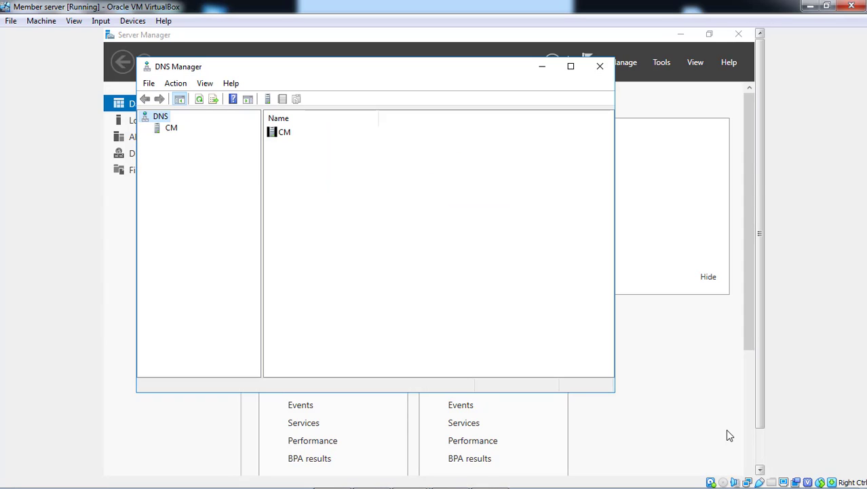
pyautogui.click(571, 65)
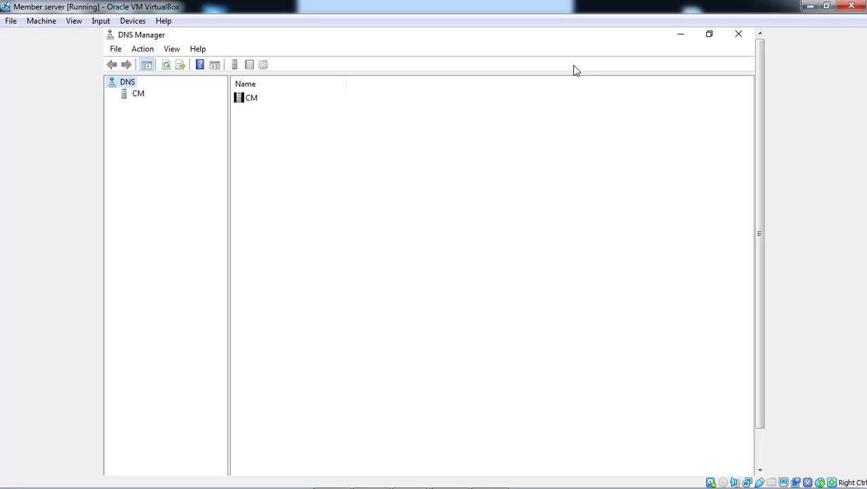
# - Start the New Zone Wizard for the forward lookup zones of server CM
pyautogui.click(135, 95)
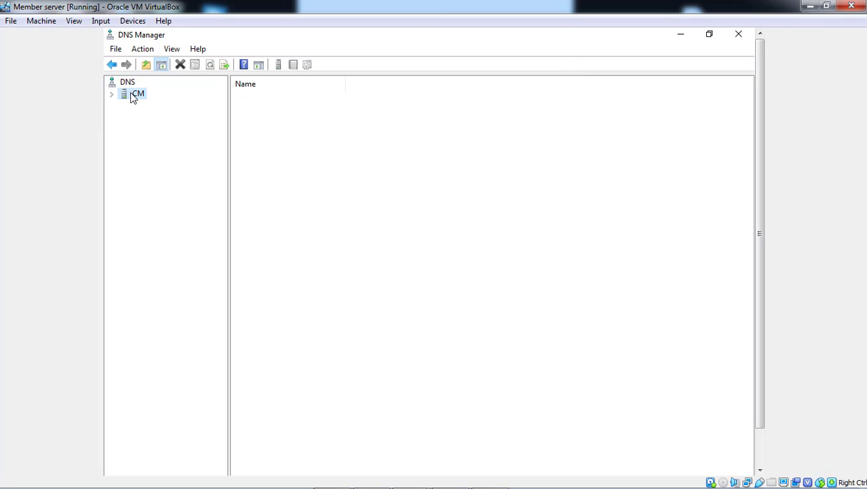
pyautogui.click(111, 94)
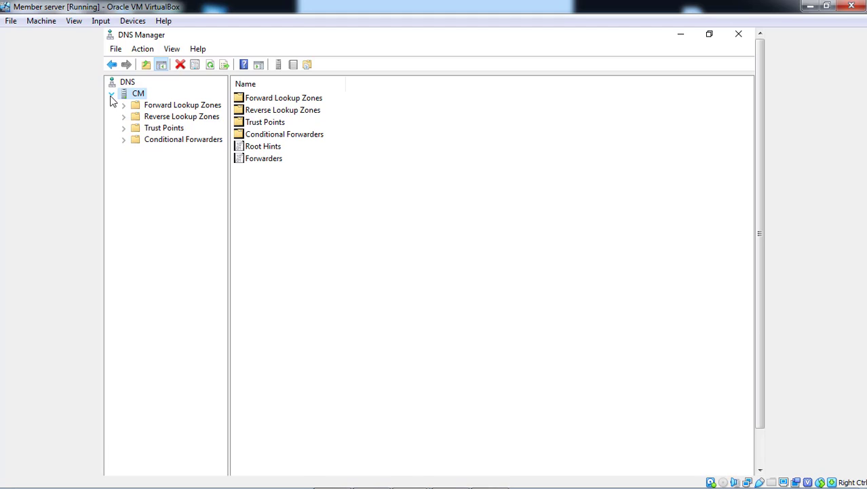
pyautogui.click(154, 108)
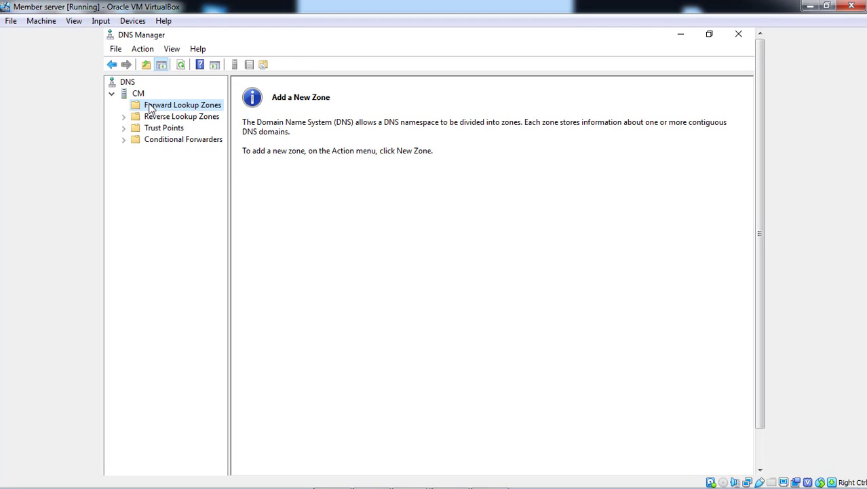
pyautogui.rightClick(151, 109)
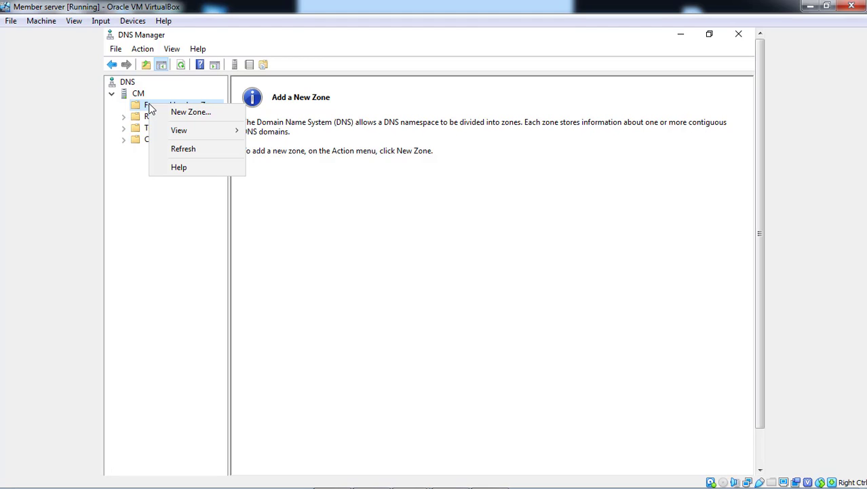
pyautogui.click(182, 115)
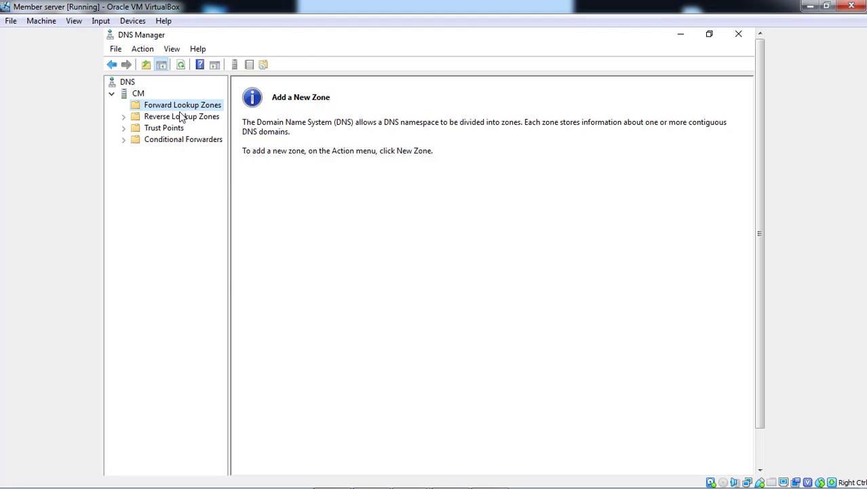
# - Choose Secondary zone as the type of the new forward lookup zone
pyautogui.moveTo(531, 487)
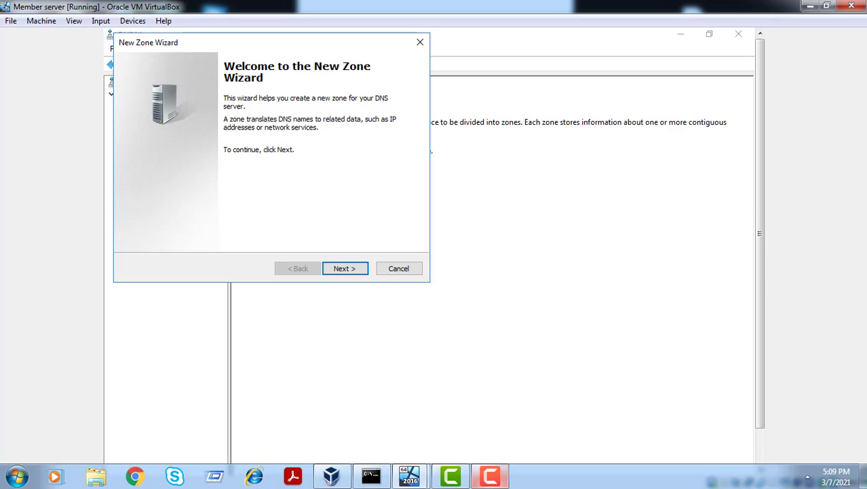
pyautogui.click(492, 478)
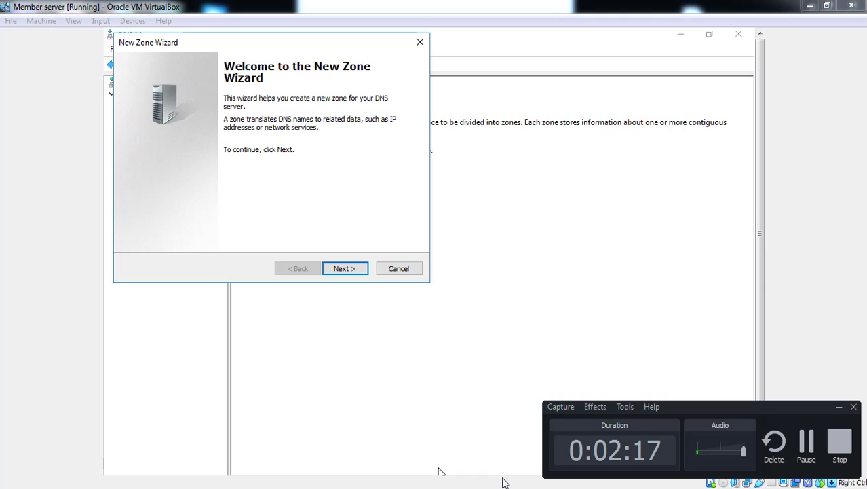
pyautogui.click(342, 269)
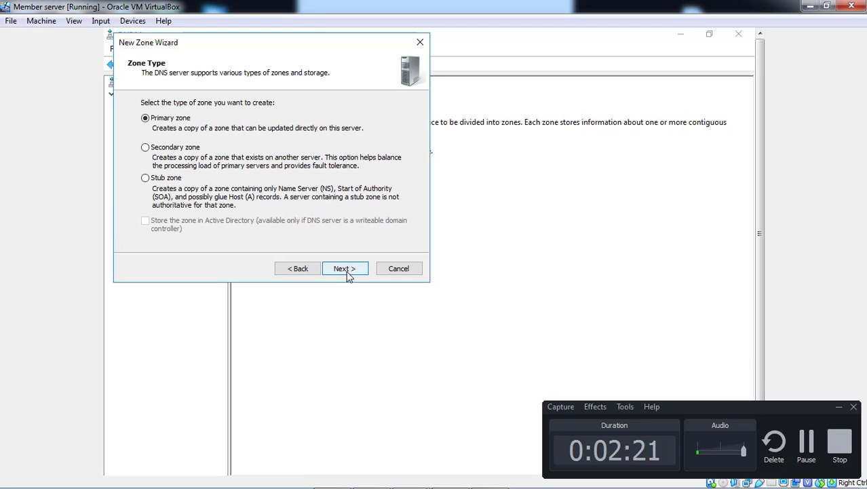
pyautogui.click(839, 406)
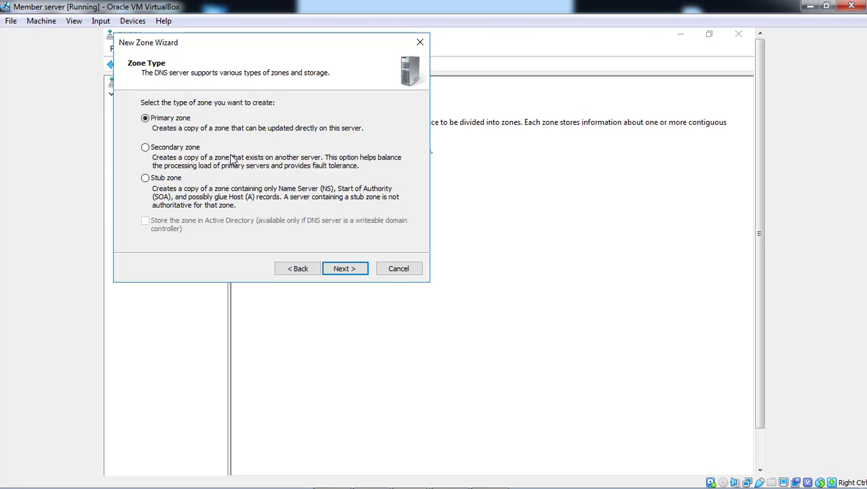
pyautogui.click(171, 151)
pyautogui.click(344, 270)
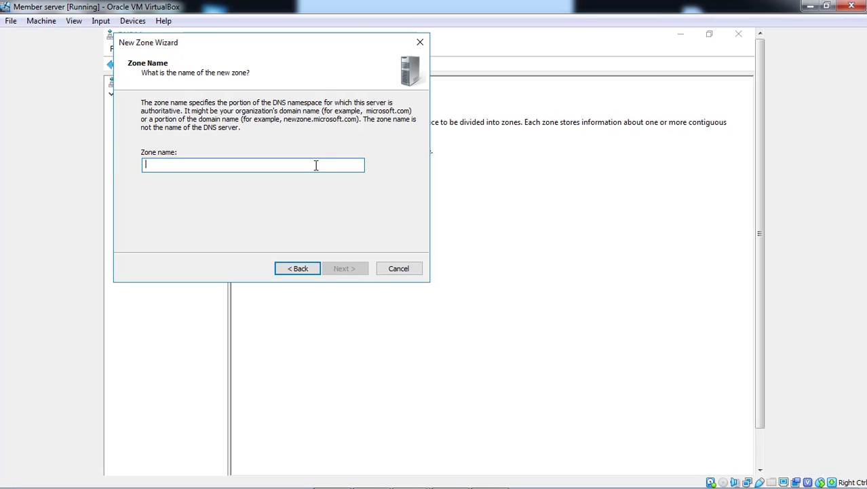
# - Name the new secondary zone yahoo.com and continue to the master DNS servers
pyautogui.write('yah')
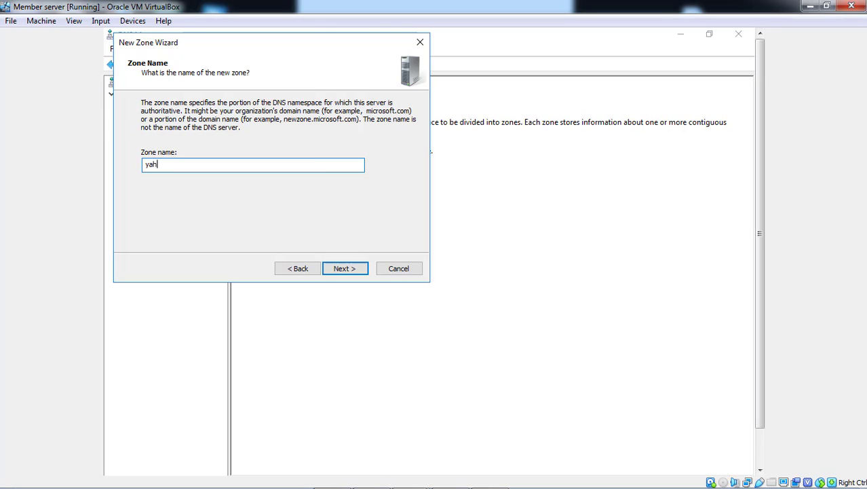
pyautogui.write('oo.com')
pyautogui.click(356, 268)
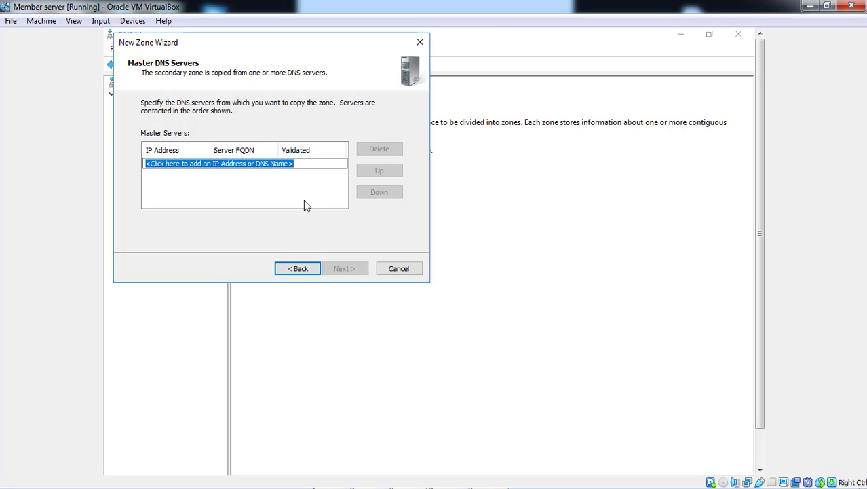
# - Add 10.0.0.1 as the master DNS server from which the secondary zone is copied
pyautogui.click(222, 164)
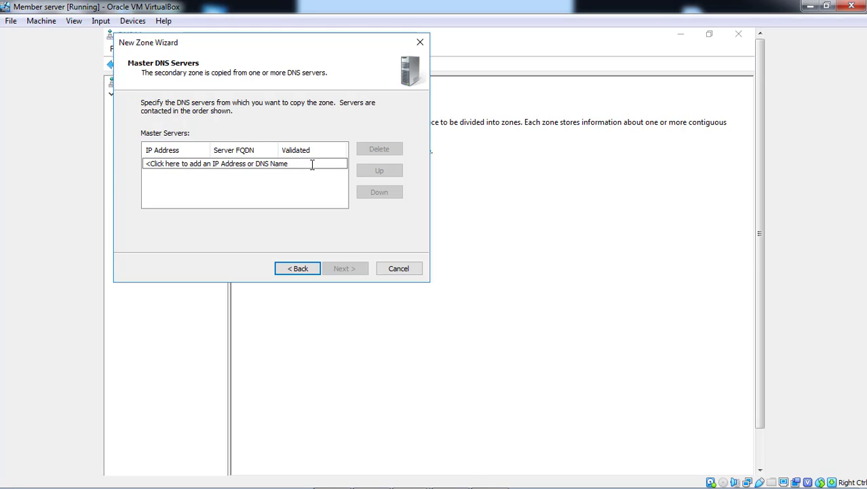
pyautogui.press('BackSpace')
pyautogui.press('BackSpace')
pyautogui.press('BackSpace')
pyautogui.press('BackSpace')
pyautogui.press('BackSpace')
pyautogui.press('BackSpace')
pyautogui.press('BackSpace')
pyautogui.press('BackSpace')
pyautogui.press('BackSpace')
pyautogui.press('BackSpace')
pyautogui.press('BackSpace')
pyautogui.press('BackSpace')
pyautogui.press('BackSpace')
pyautogui.press('BackSpace')
pyautogui.press('BackSpace')
pyautogui.press('BackSpace')
pyautogui.press('BackSpace')
pyautogui.press('BackSpace')
pyautogui.press('BackSpace')
pyautogui.press('BackSpace')
pyautogui.press('BackSpace')
pyautogui.press('BackSpace')
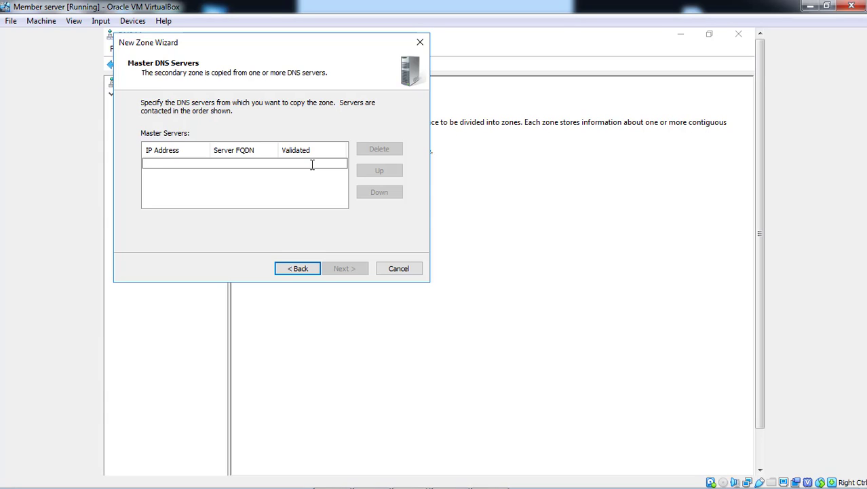
pyautogui.write('10.0.0.1')
pyautogui.press('Return')
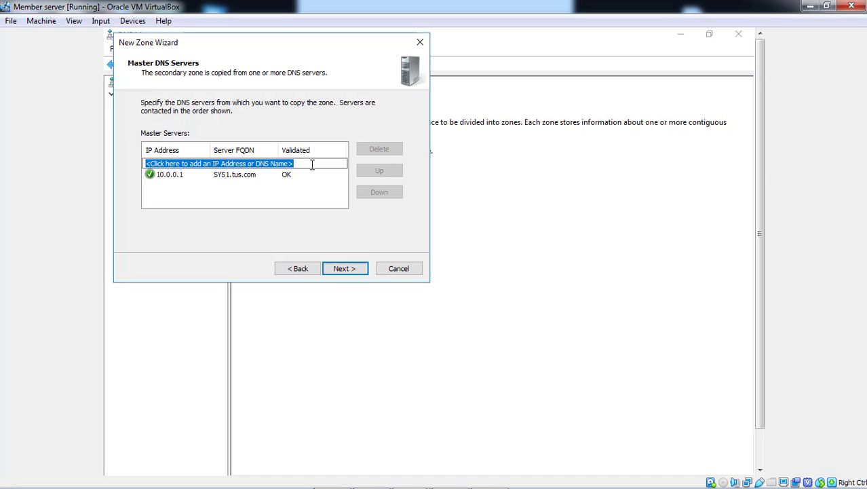
pyautogui.click(248, 173)
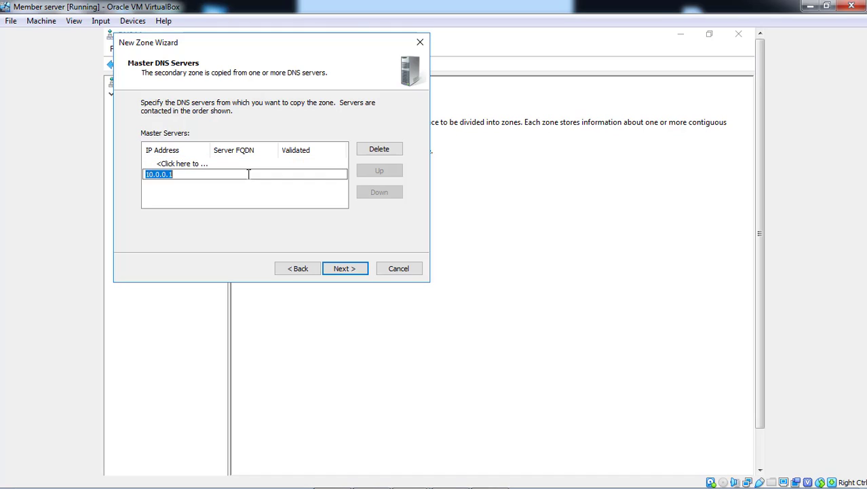
pyautogui.click(237, 192)
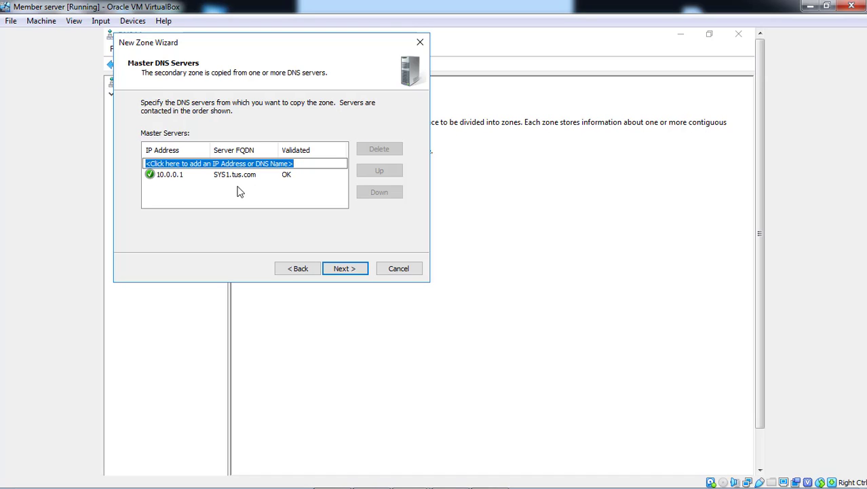
pyautogui.click(255, 176)
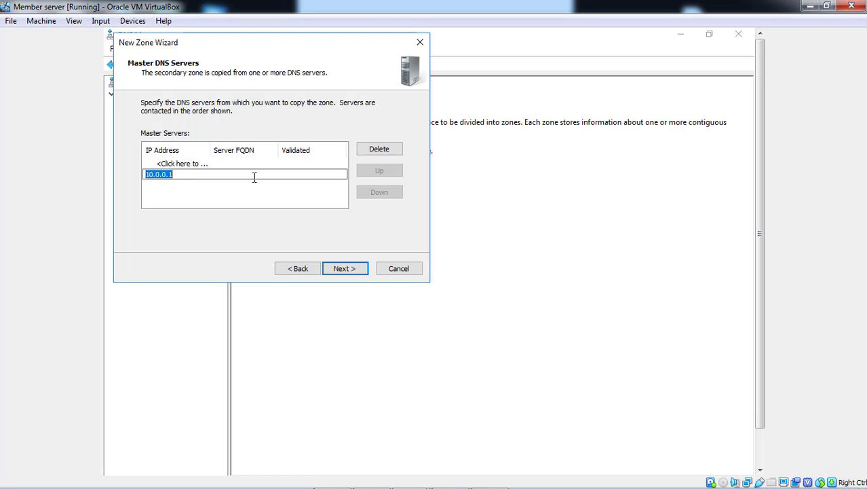
pyautogui.click(255, 176)
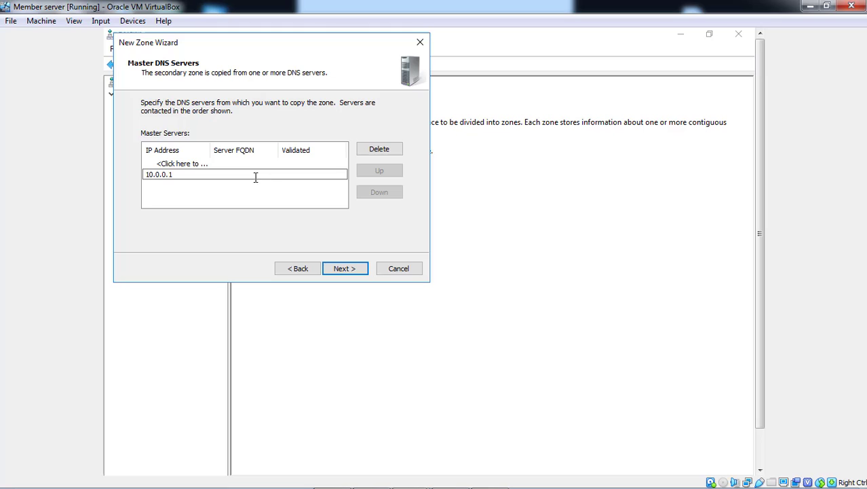
pyautogui.click(275, 207)
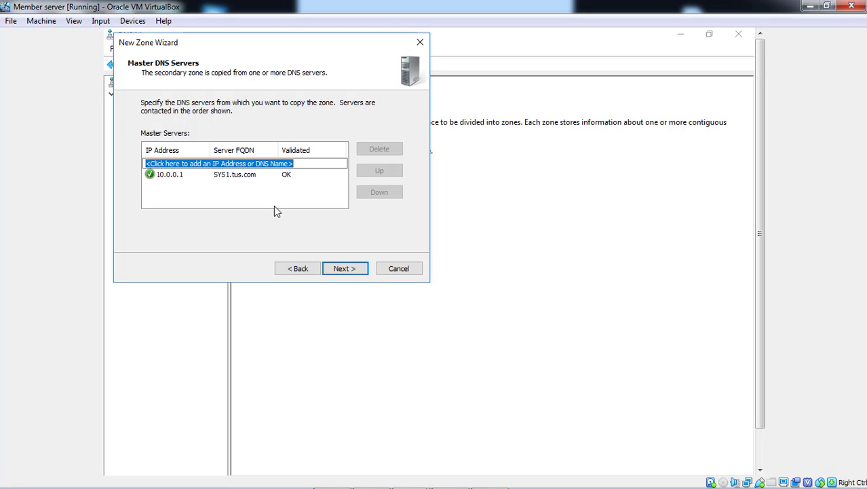
pyautogui.click(201, 165)
pyautogui.moveTo(201, 164); pyautogui.dragTo(190, 175)
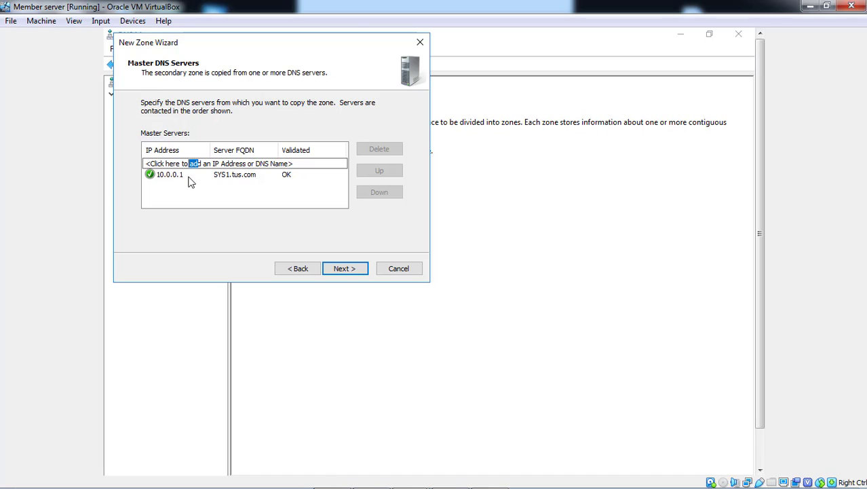
pyautogui.click(189, 175)
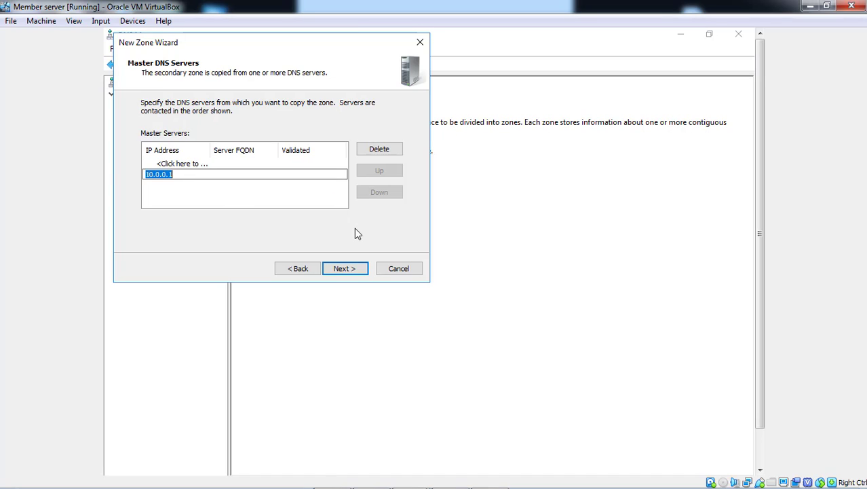
# - Complete the New Zone Wizard with the listed master server and open the new yahoo.com zone under the forward lookup zones
pyautogui.click(344, 270)
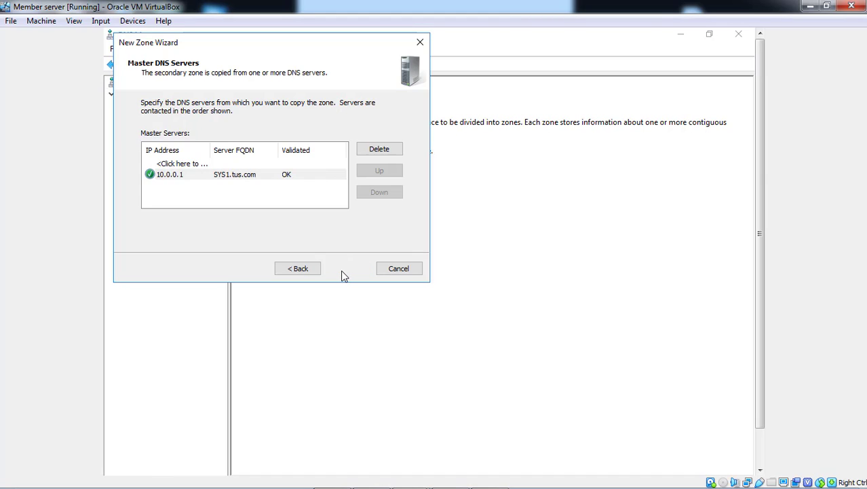
pyautogui.click(344, 268)
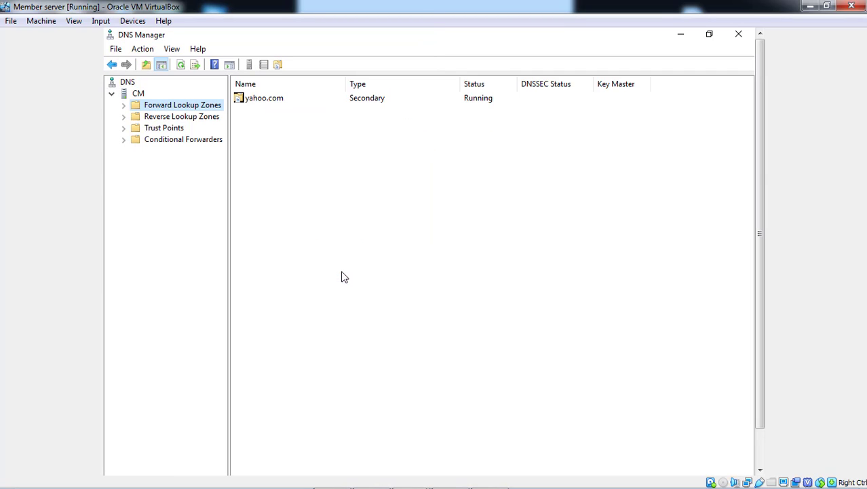
pyautogui.click(124, 106)
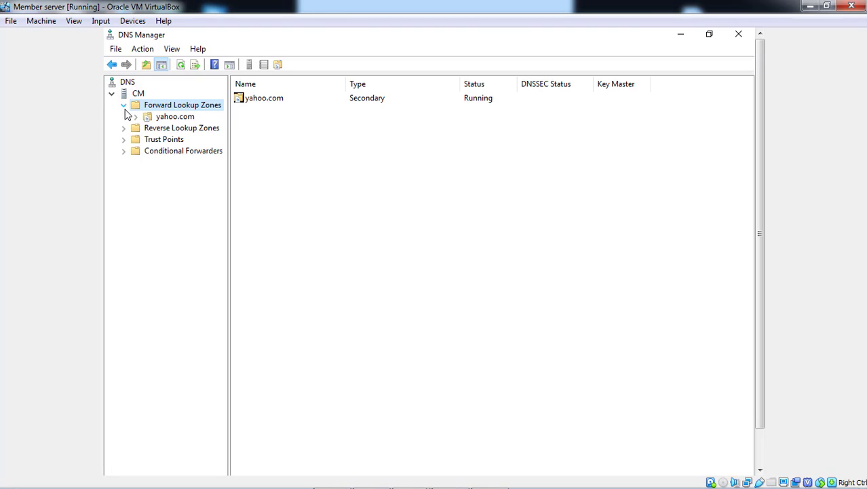
pyautogui.click(138, 121)
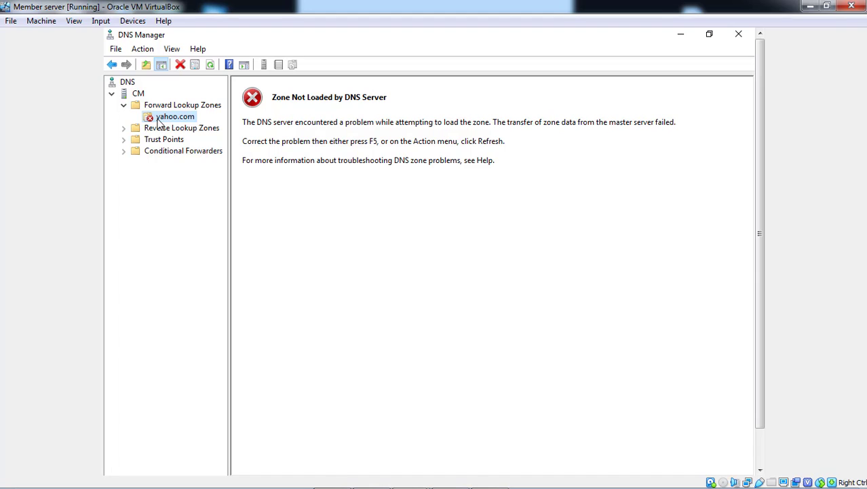
# - Switch to the server 2016 virtual machine and show the records of its yahoo.com forward lookup zone
pyautogui.moveTo(268, 486)
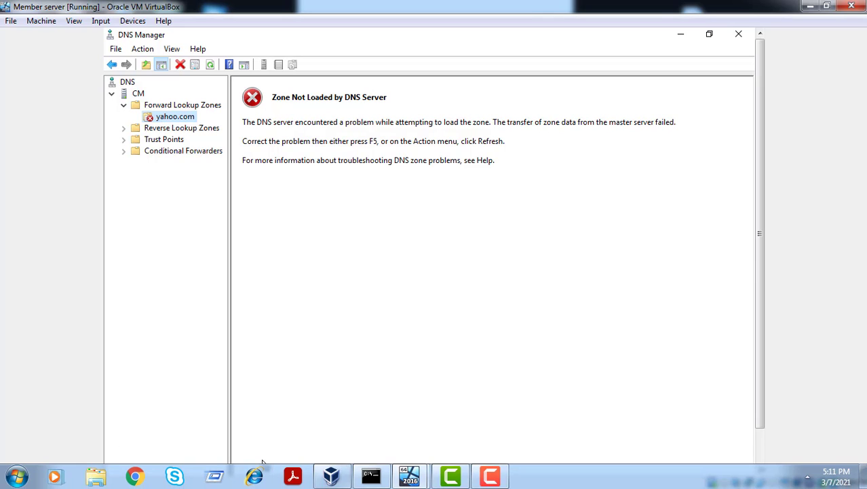
pyautogui.click(420, 478)
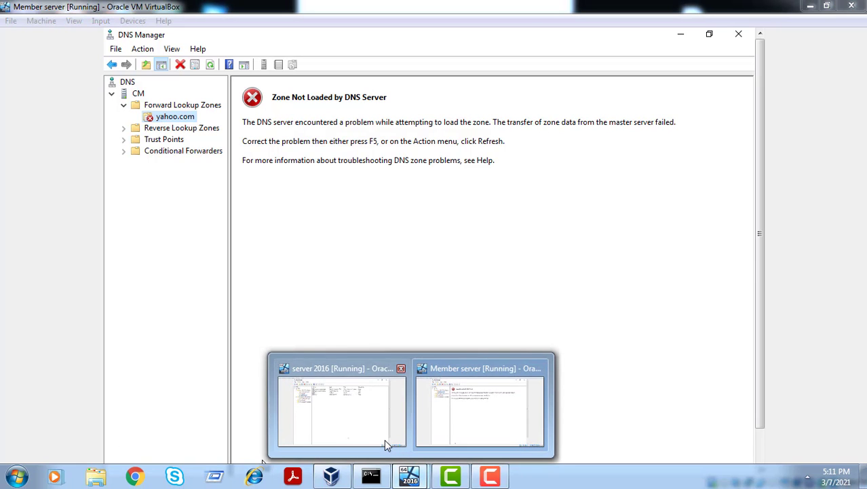
pyautogui.click(384, 440)
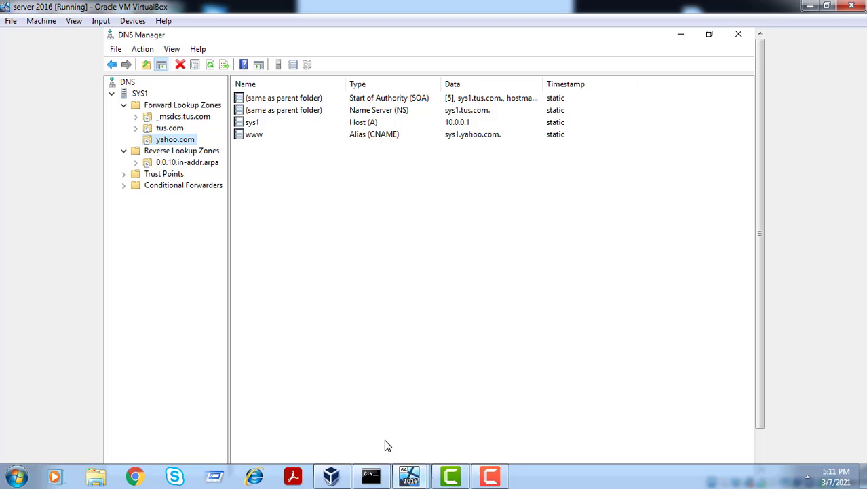
pyautogui.click(173, 107)
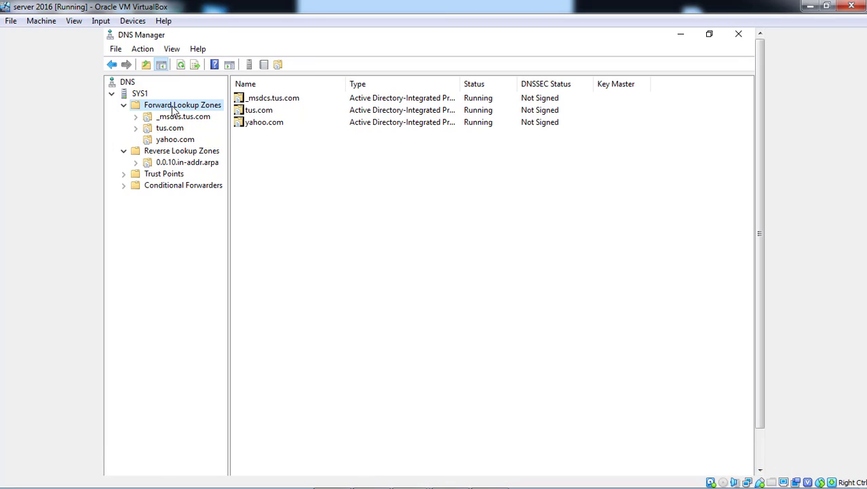
pyautogui.click(168, 141)
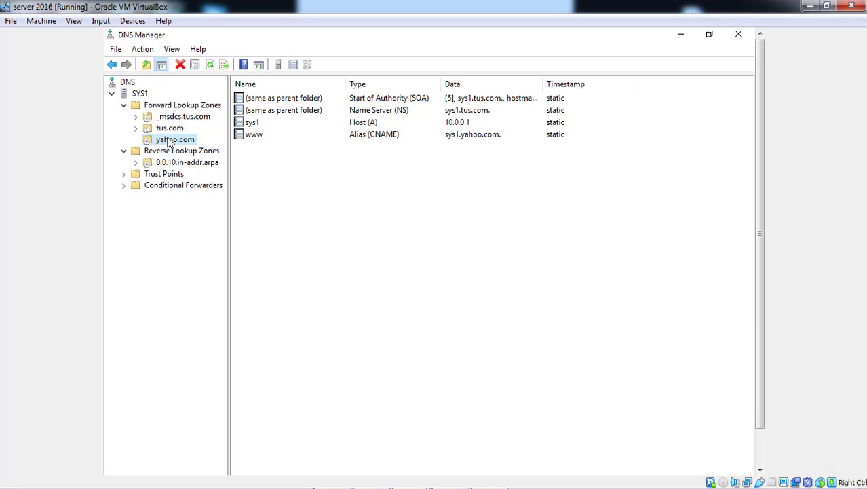
pyautogui.rightClick(188, 190)
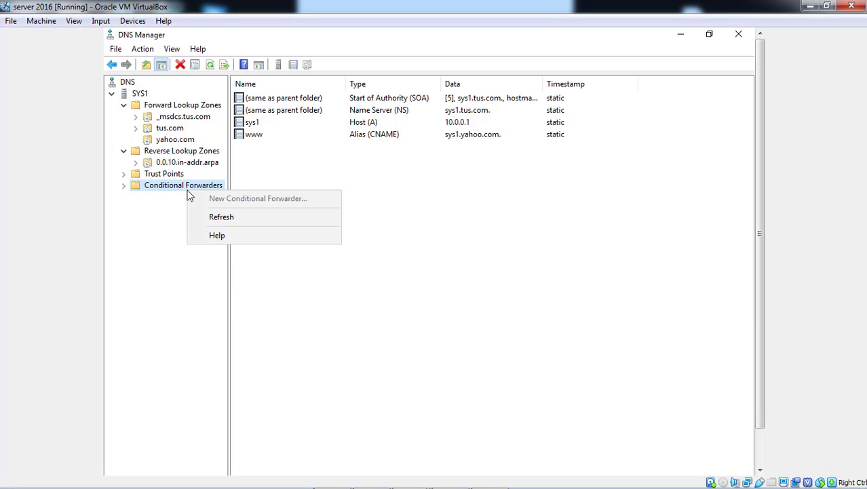
pyautogui.click(173, 140)
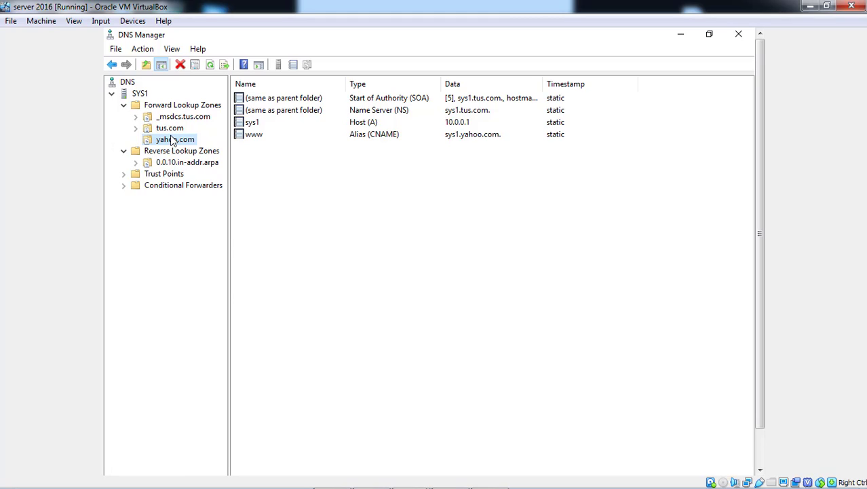
pyautogui.rightClick(212, 116)
pyautogui.click(174, 151)
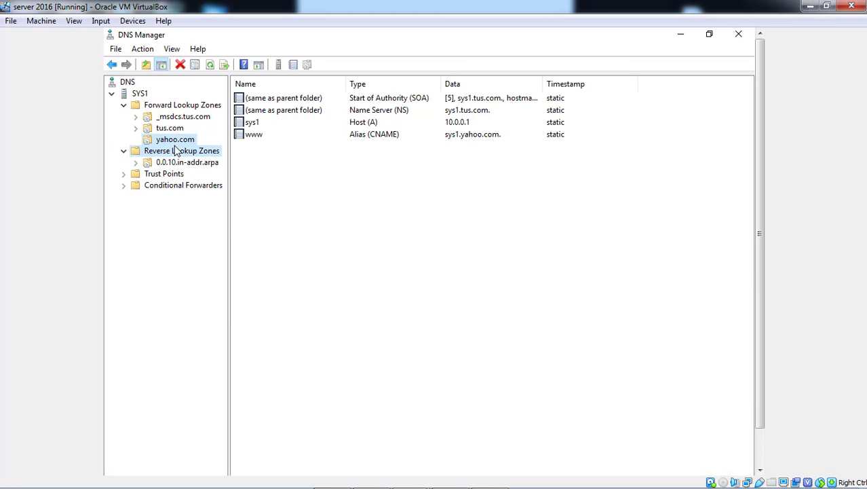
pyautogui.click(176, 151)
pyautogui.click(178, 142)
pyautogui.rightClick(179, 142)
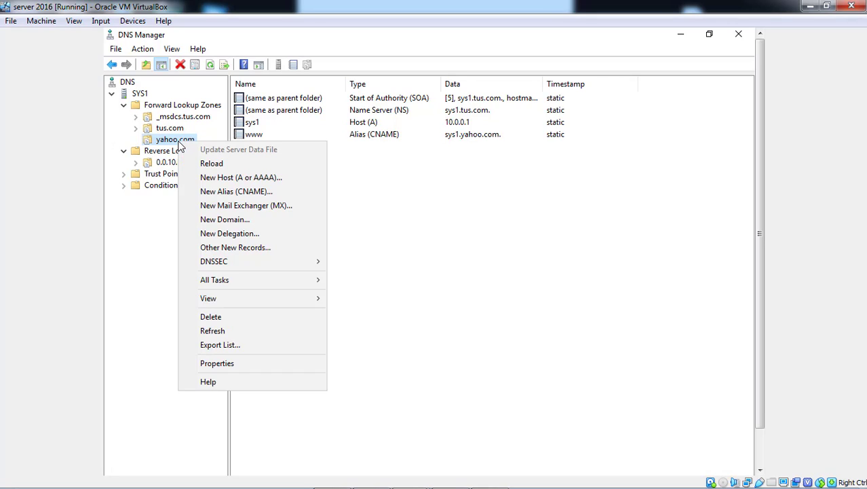
pyautogui.click(178, 139)
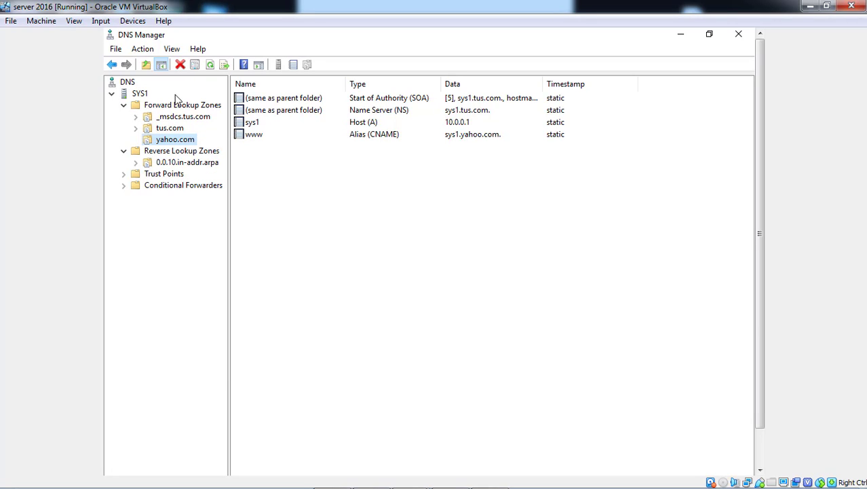
# - In the yahoo.com zone's properties on SYS1, allow zone transfers only to the following servers
pyautogui.rightClick(163, 140)
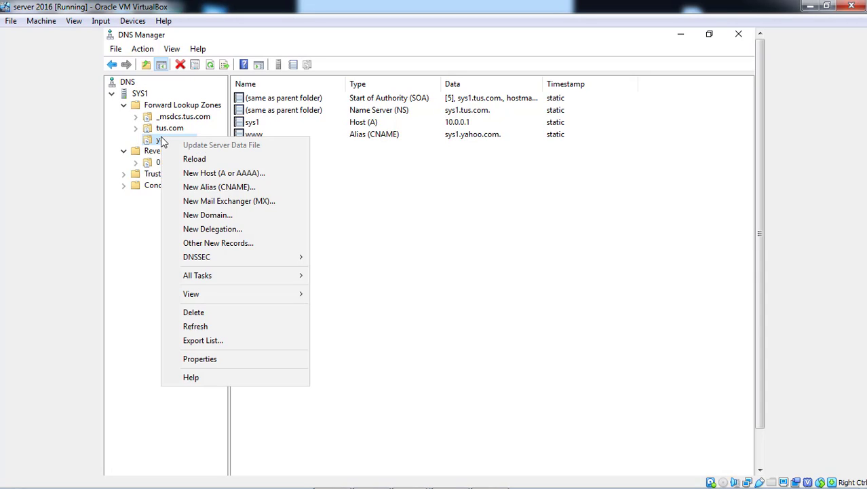
pyautogui.click(192, 362)
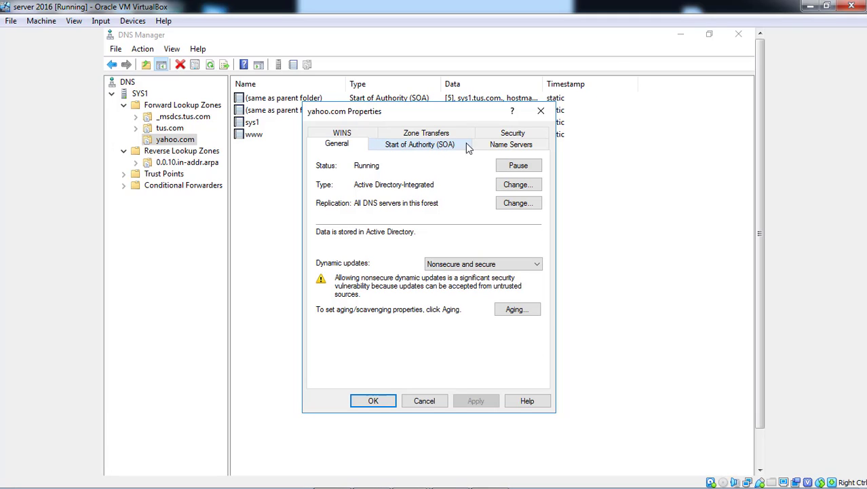
pyautogui.click(448, 136)
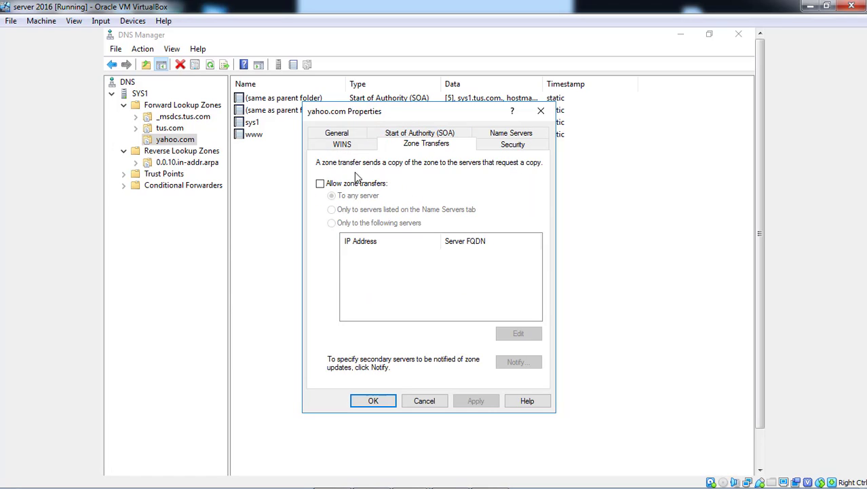
pyautogui.click(340, 188)
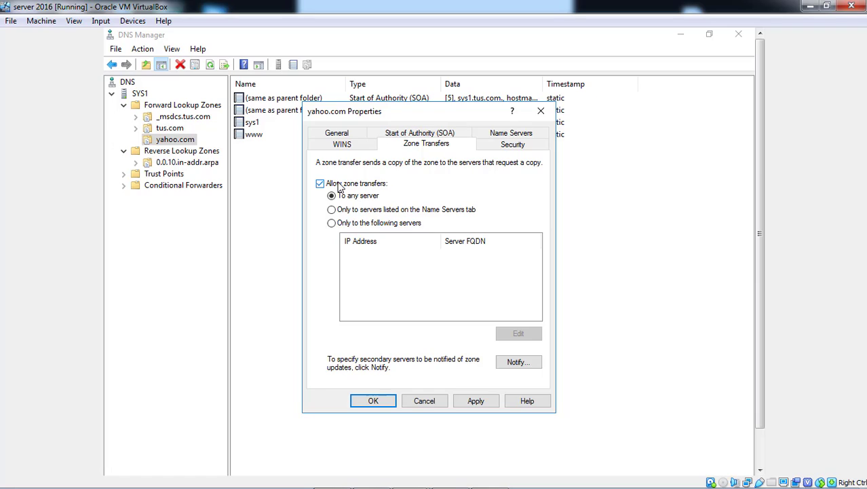
pyautogui.click(332, 223)
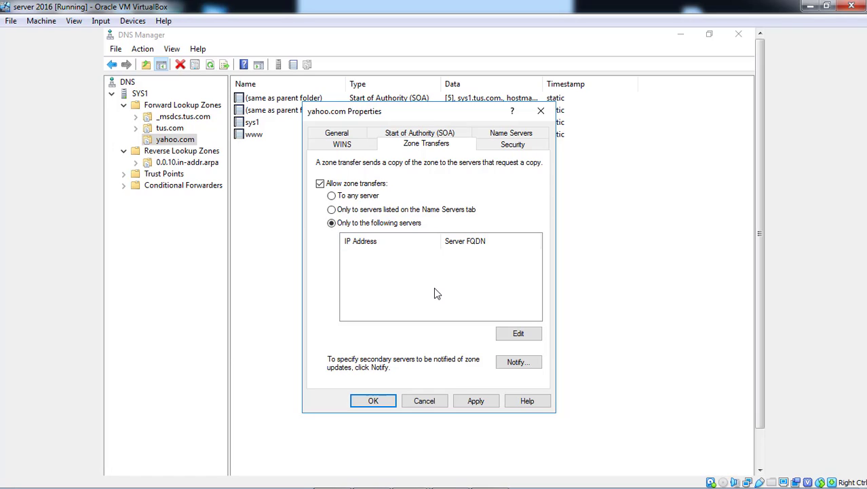
# - Add 10.0.0.2 to the secondary servers allowed to receive yahoo.com zone transfers
pyautogui.click(506, 335)
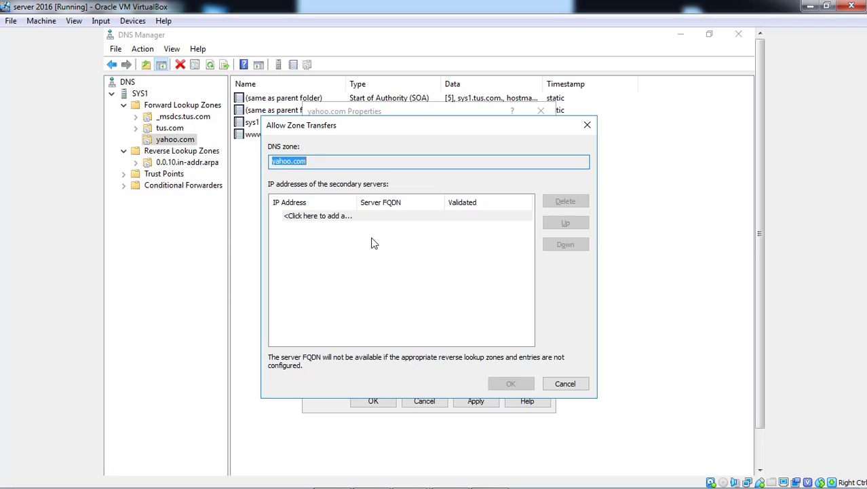
pyautogui.click(329, 217)
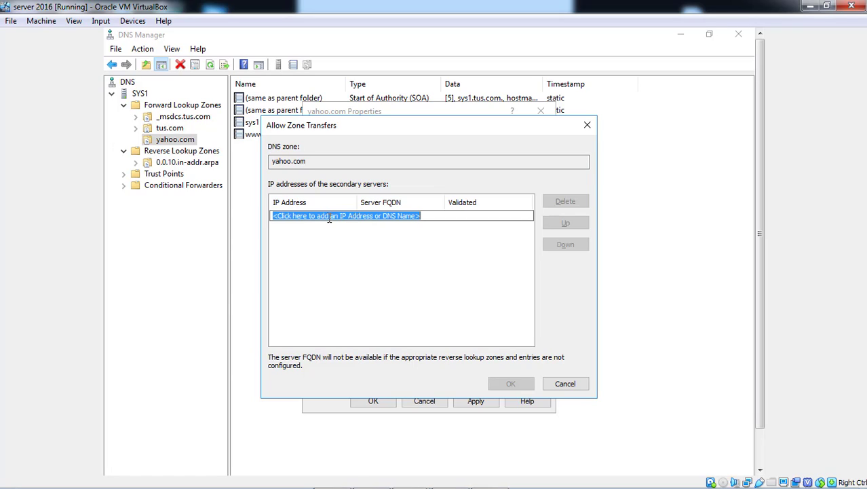
pyautogui.press('BackSpace')
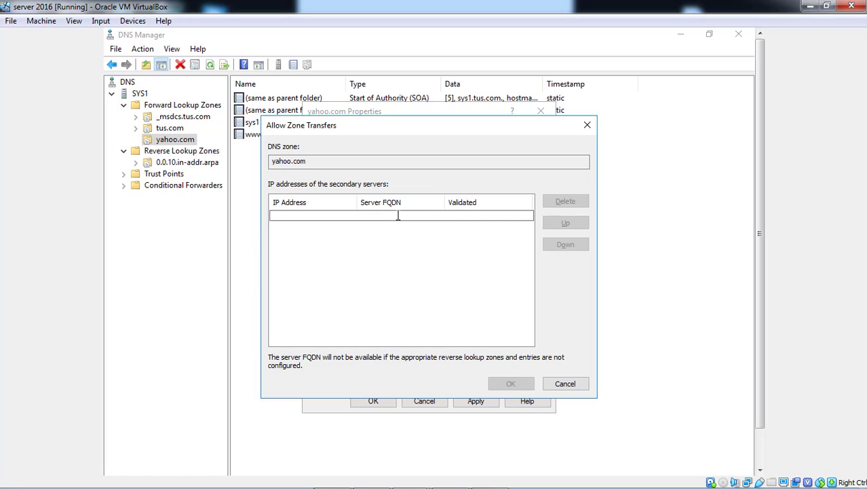
pyautogui.write('10.0.0.2')
pyautogui.press('Return')
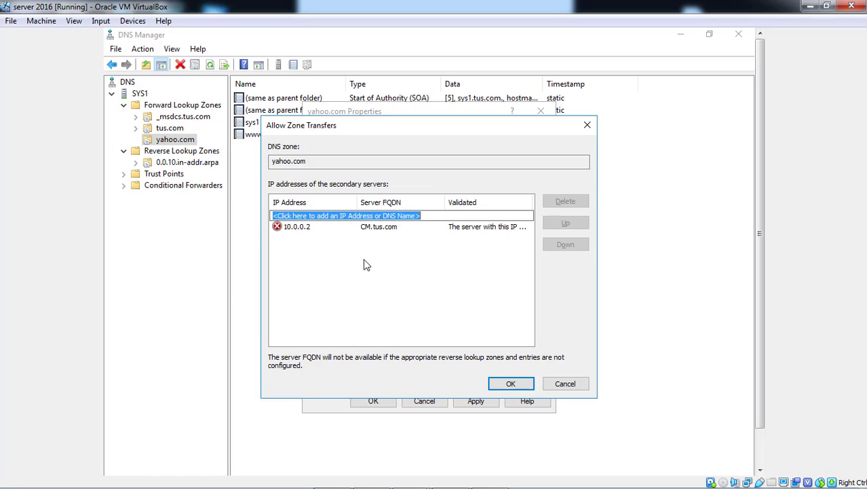
pyautogui.click(394, 228)
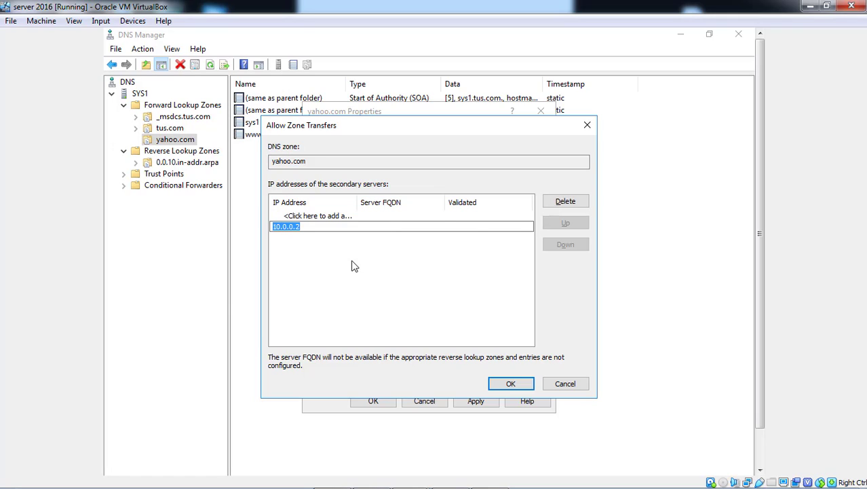
pyautogui.press('Return')
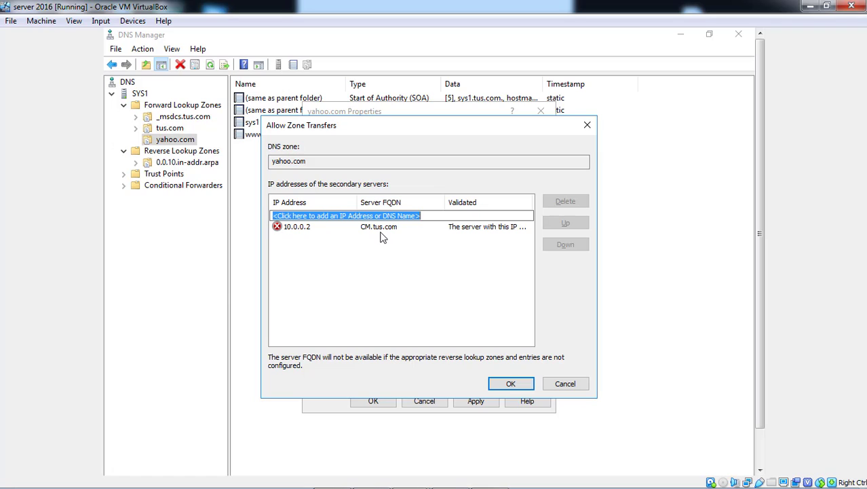
pyautogui.click(335, 230)
pyautogui.click(460, 333)
pyautogui.click(473, 227)
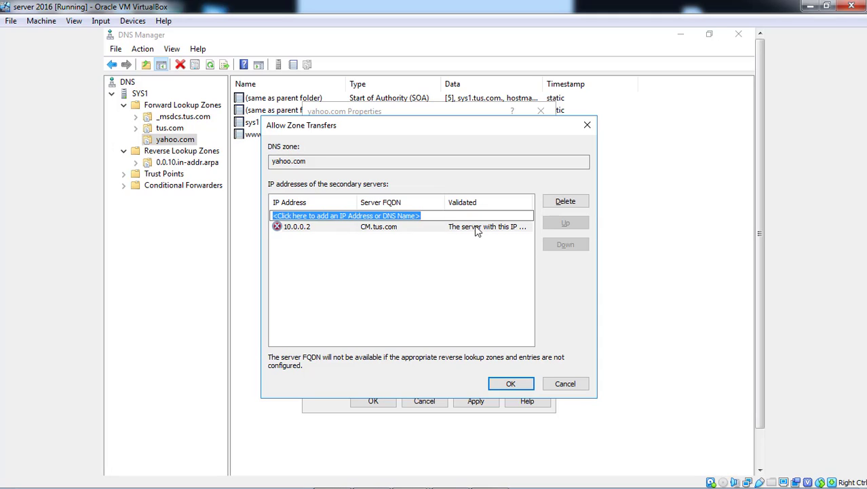
# - Confirm the list of allowed secondary servers and apply the zone transfer settings to yahoo.com
pyautogui.click(508, 385)
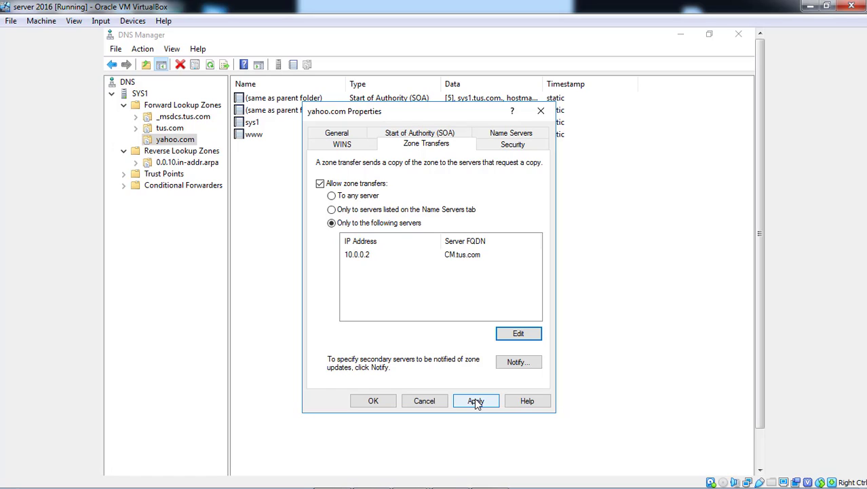
pyautogui.click(475, 399)
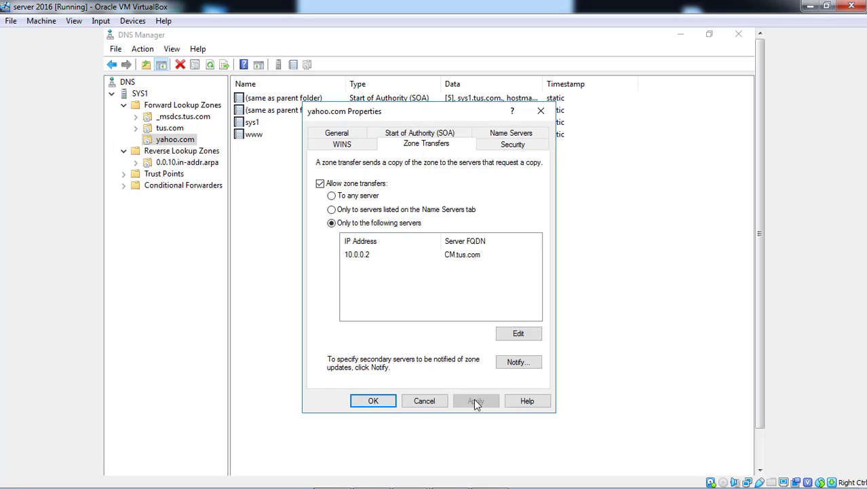
# - Accept the yahoo.com zone properties, close DNS Manager on server 2016 and refresh its Server Manager dashboard
pyautogui.click(386, 406)
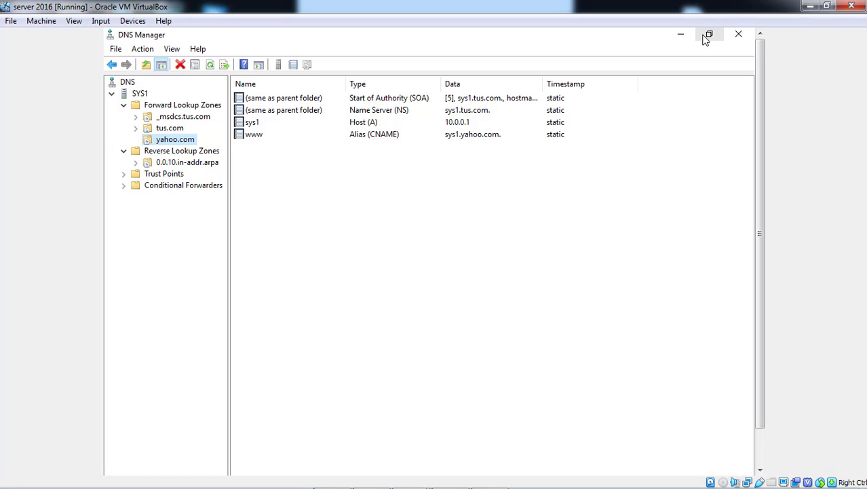
pyautogui.click(738, 35)
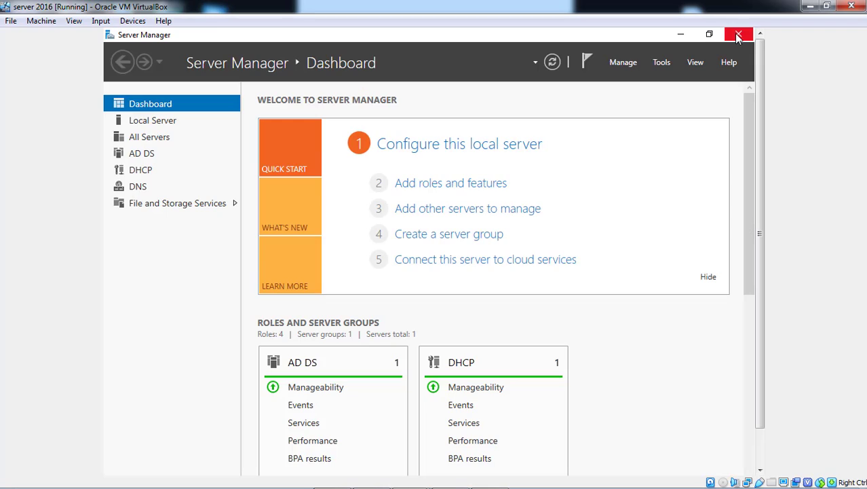
pyautogui.click(556, 64)
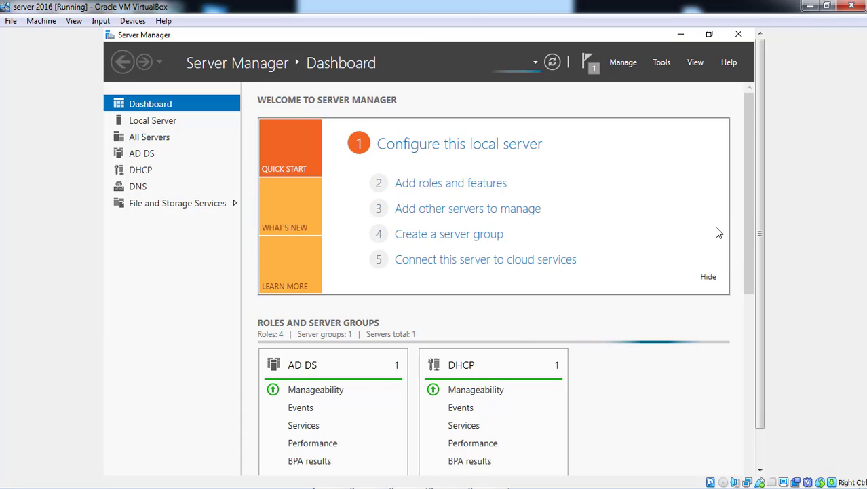
pyautogui.click(761, 442)
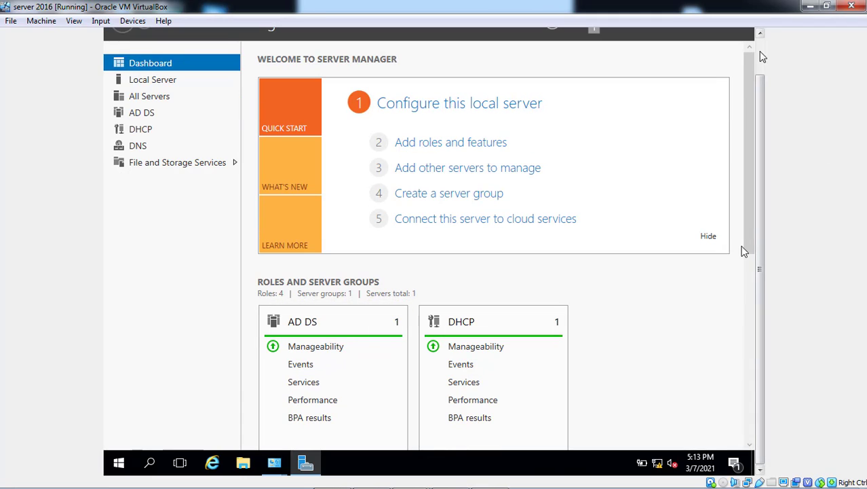
pyautogui.click(763, 59)
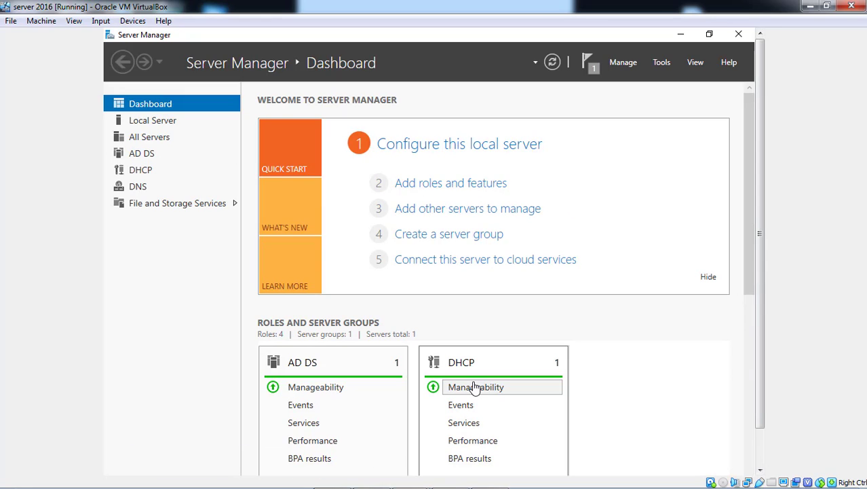
# - Switch to the Member server virtual machine, close DNS Manager and refresh the Server Manager dashboard
pyautogui.moveTo(384, 483)
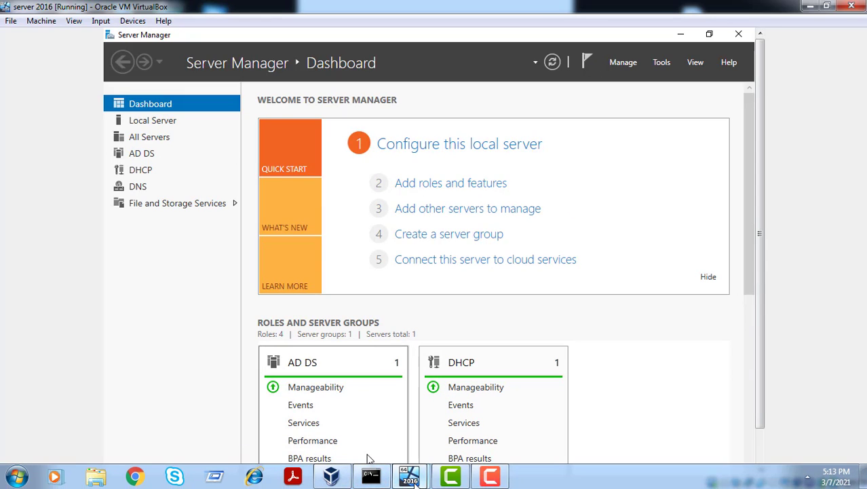
pyautogui.moveTo(410, 477)
pyautogui.click(466, 416)
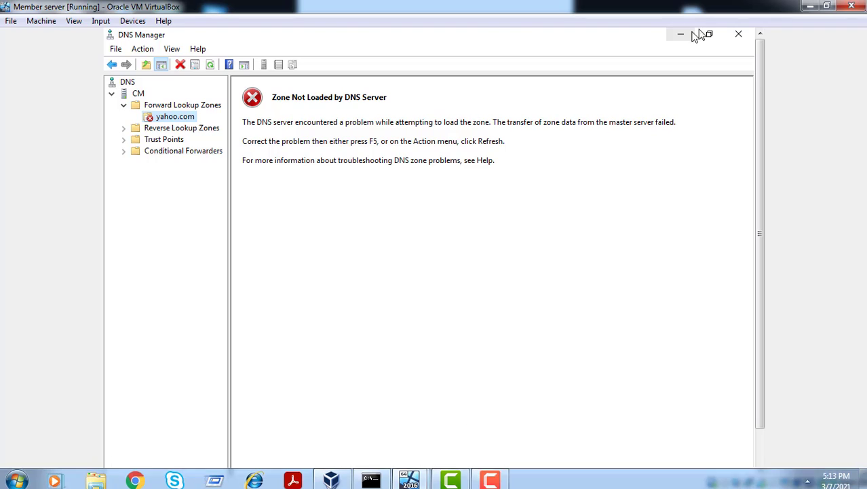
pyautogui.click(738, 35)
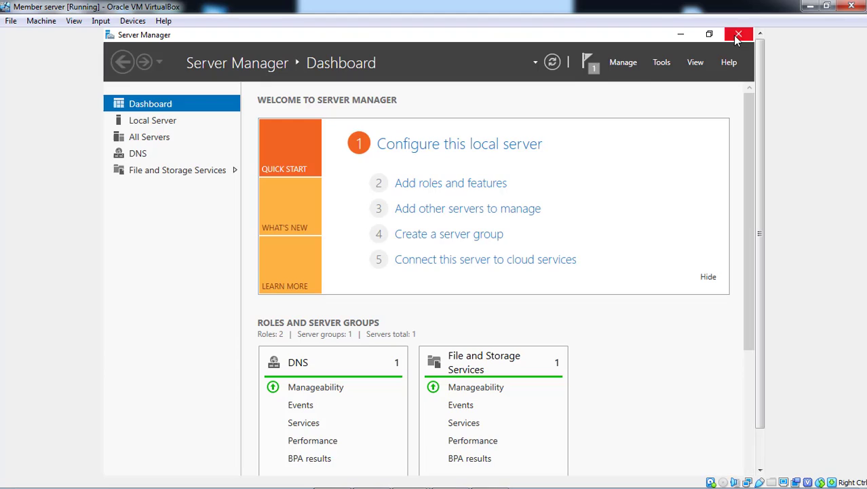
pyautogui.click(553, 64)
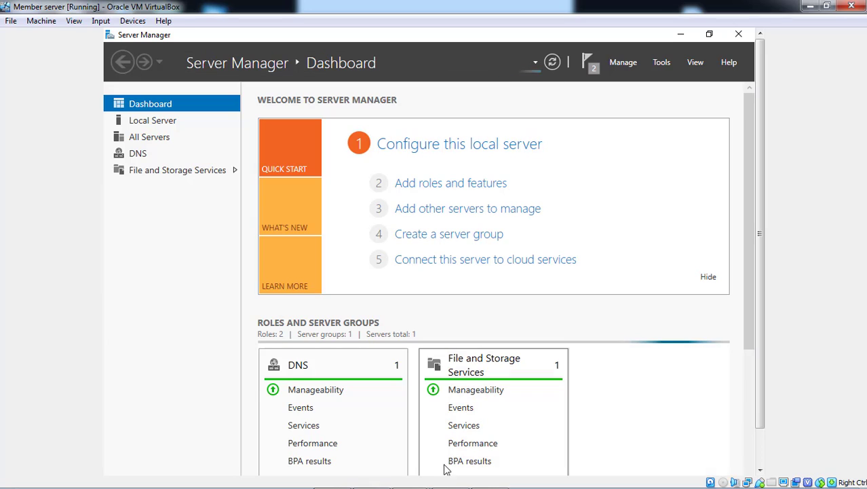
# - Switch back to the server 2016 virtual machine, reopen DNS Manager and show the records of the yahoo.com forward lookup zone
pyautogui.moveTo(407, 477)
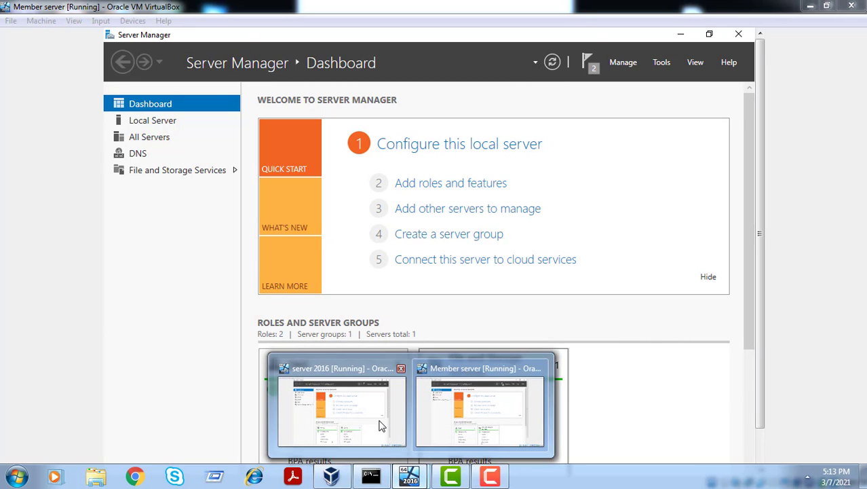
pyautogui.click(380, 425)
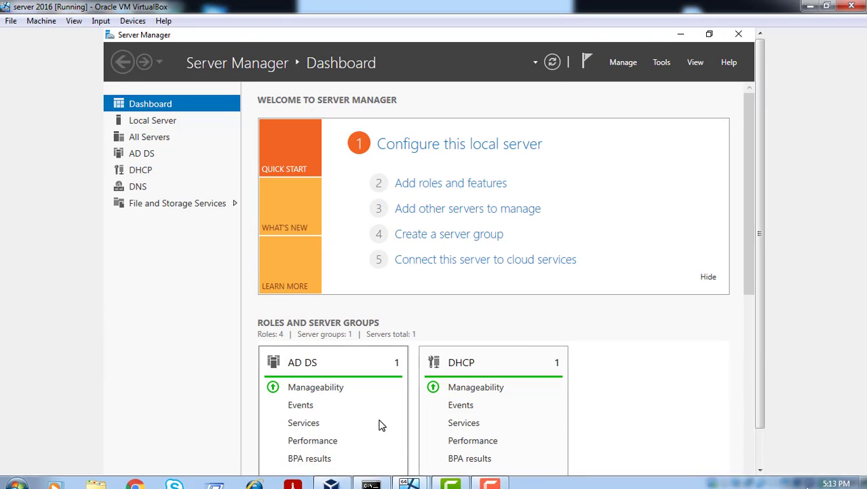
pyautogui.click(653, 69)
pyautogui.click(565, 235)
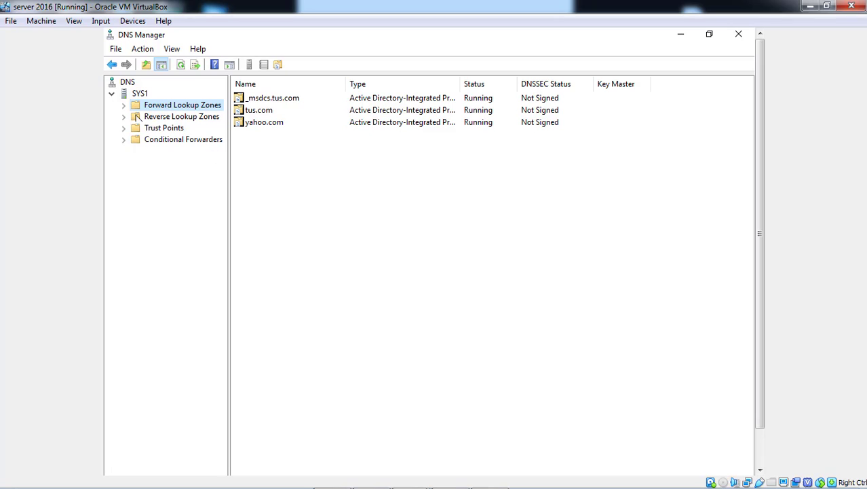
pyautogui.click(124, 105)
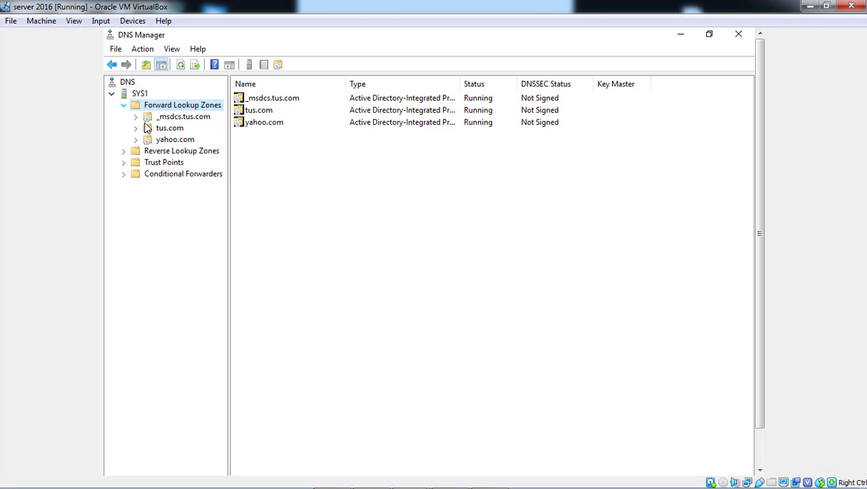
pyautogui.click(169, 140)
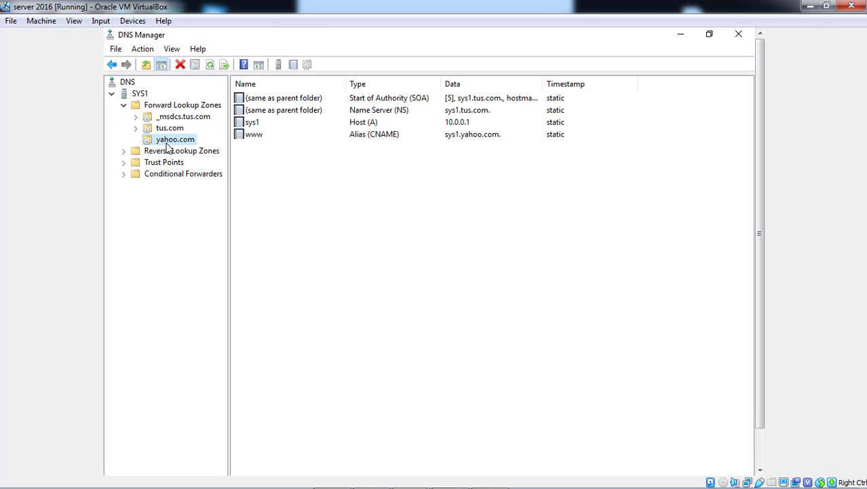
# - Switch to the Member server virtual machine and dismiss the feature removal notification in Server Manager
pyautogui.moveTo(438, 467)
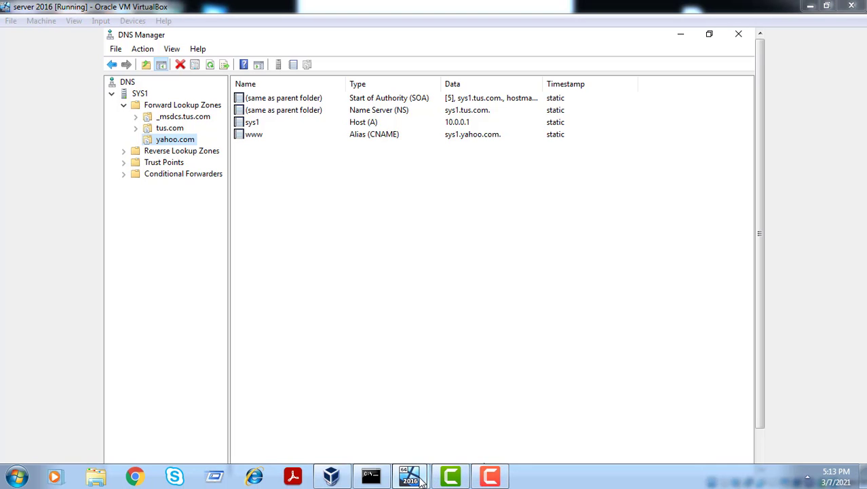
pyautogui.moveTo(421, 479)
pyautogui.click(494, 420)
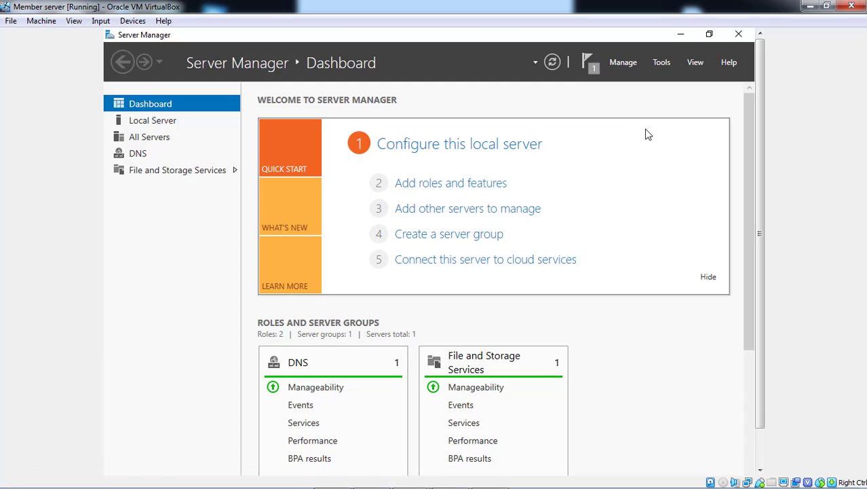
pyautogui.click(598, 72)
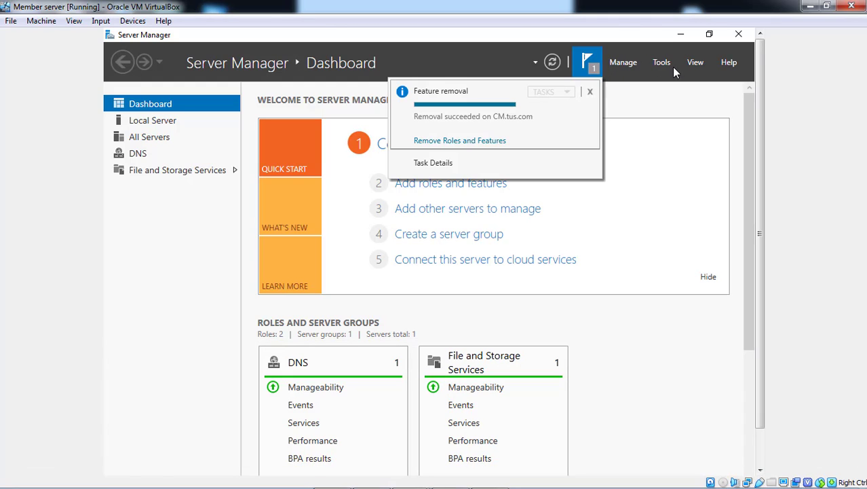
pyautogui.click(589, 92)
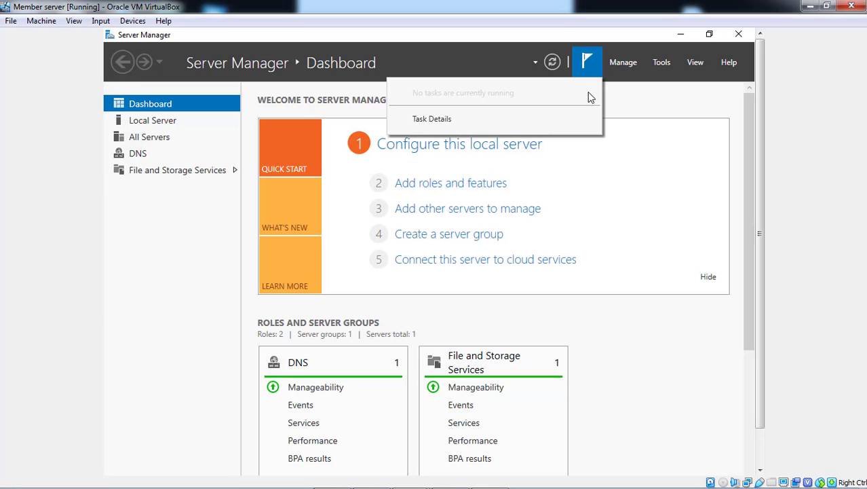
# - Open DNS Manager on the Member server and display the secondary yahoo.com zone under Forward Lookup Zones
pyautogui.click(665, 64)
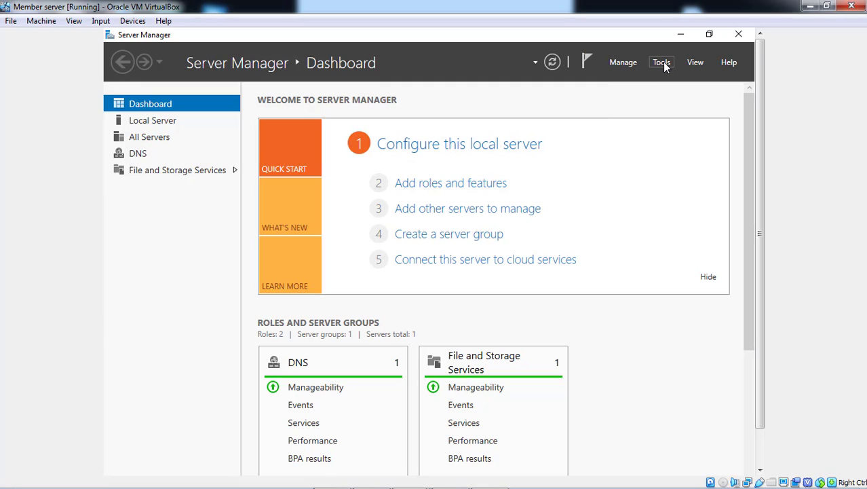
pyautogui.click(663, 63)
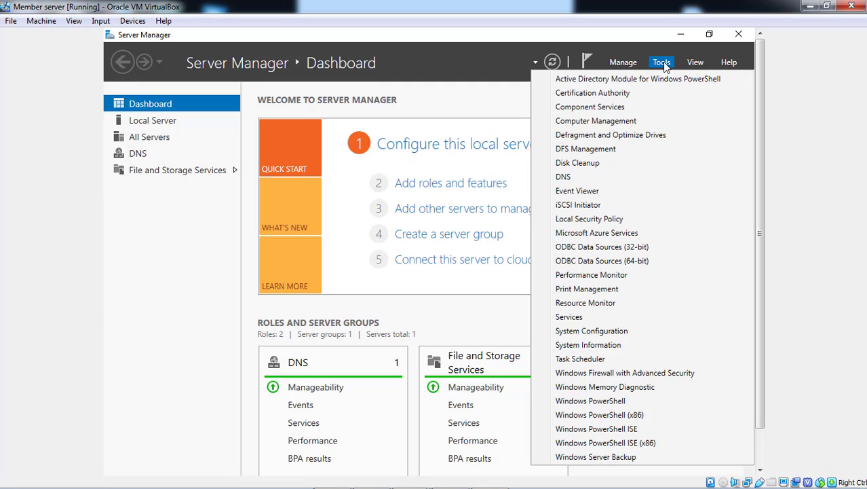
pyautogui.click(582, 177)
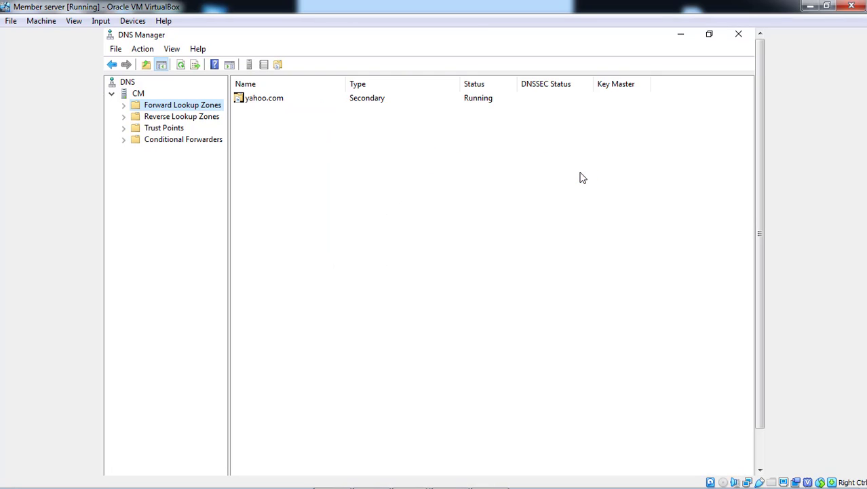
pyautogui.click(124, 107)
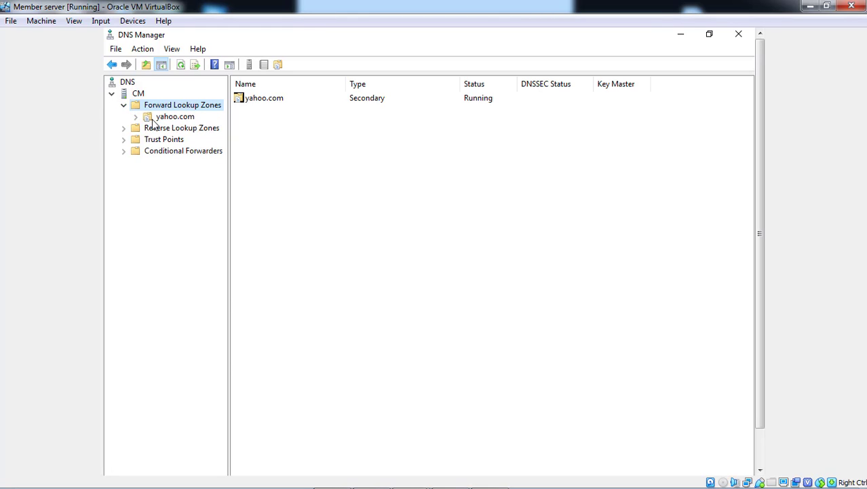
pyautogui.click(136, 120)
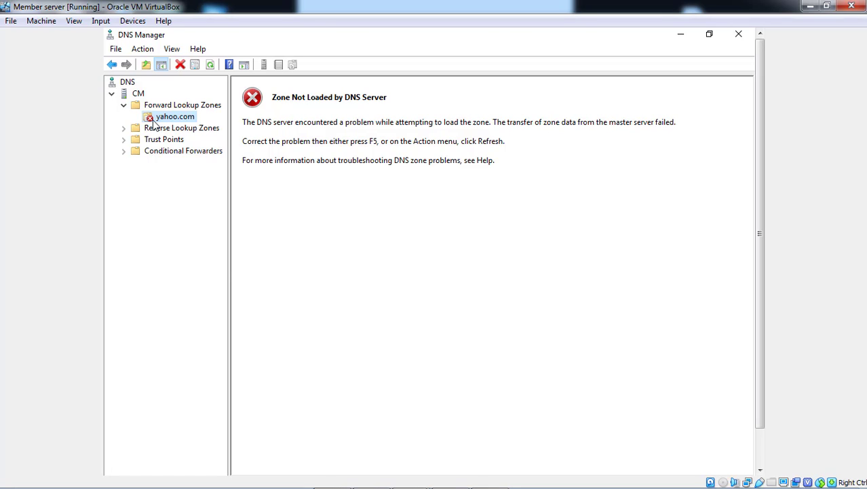
# - Transfer a new copy of the yahoo.com zone from the master and reselect the zone to check its contents
pyautogui.rightClick(143, 119)
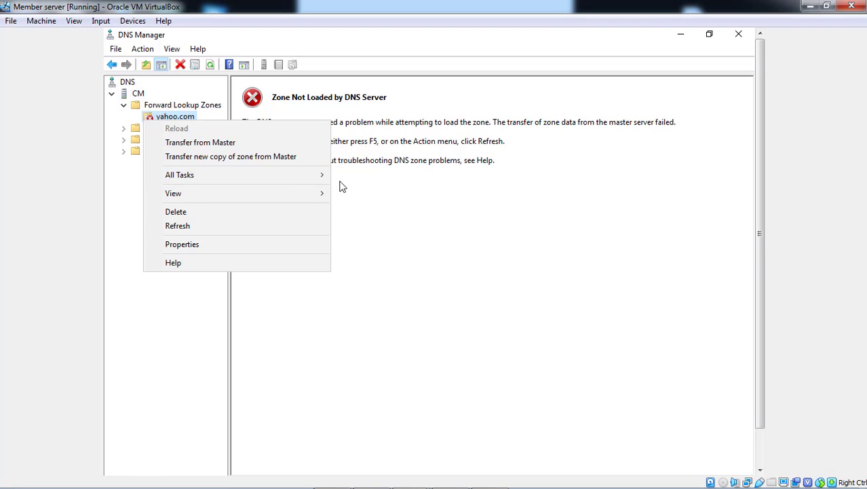
pyautogui.moveTo(293, 180)
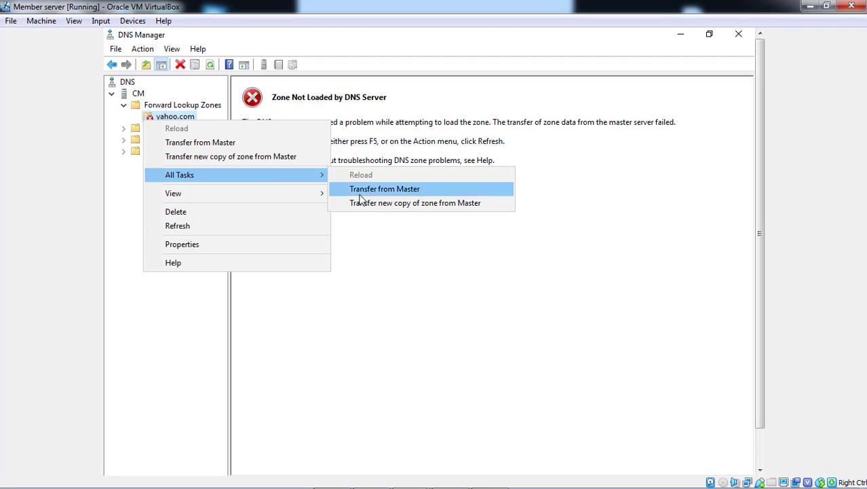
pyautogui.click(381, 204)
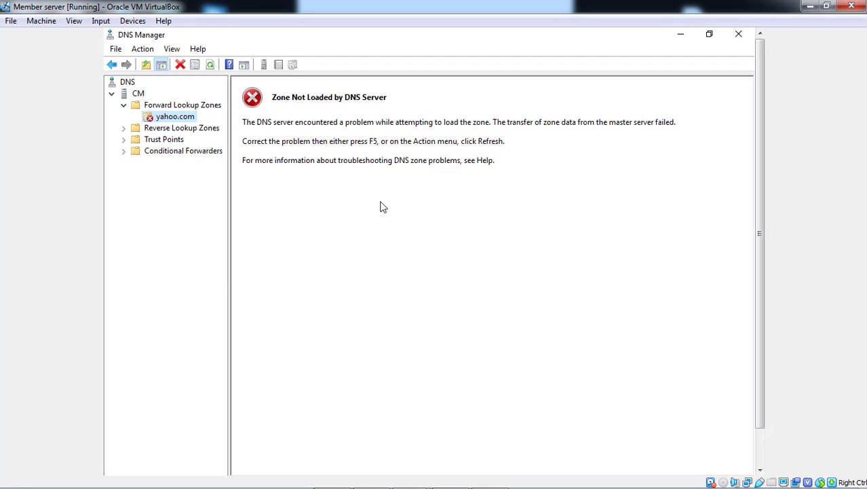
pyautogui.click(175, 106)
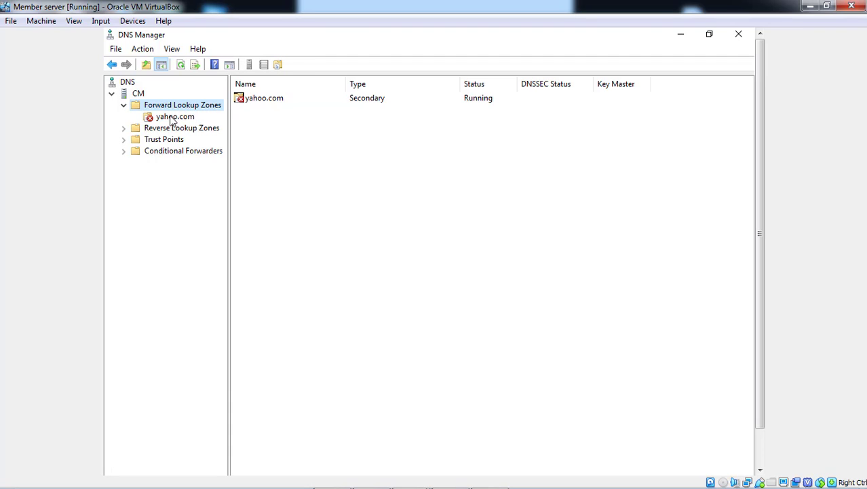
pyautogui.click(172, 118)
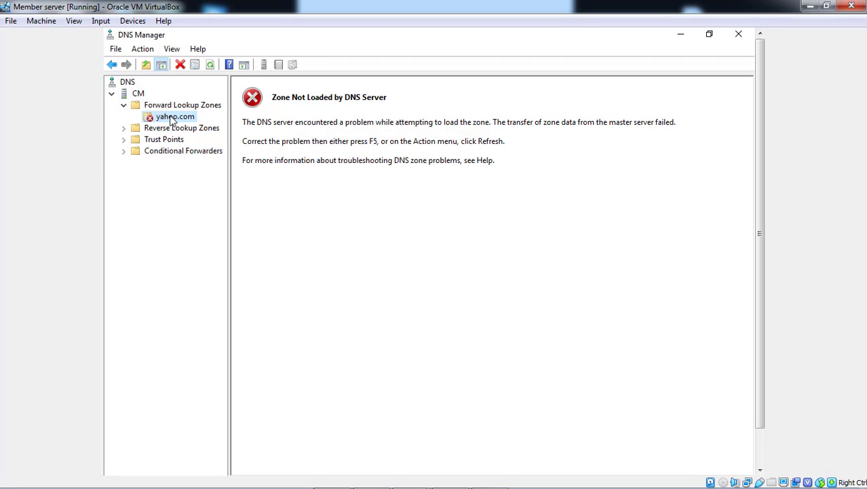
pyautogui.rightClick(172, 119)
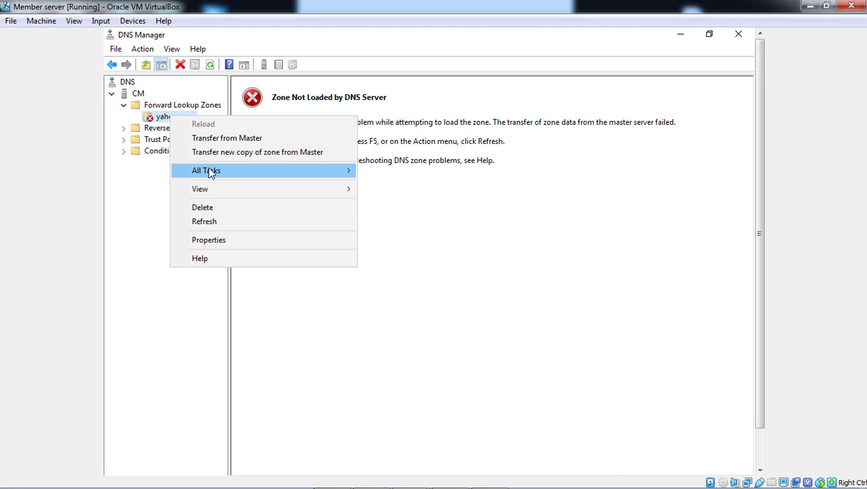
pyautogui.moveTo(210, 172)
pyautogui.moveTo(217, 190)
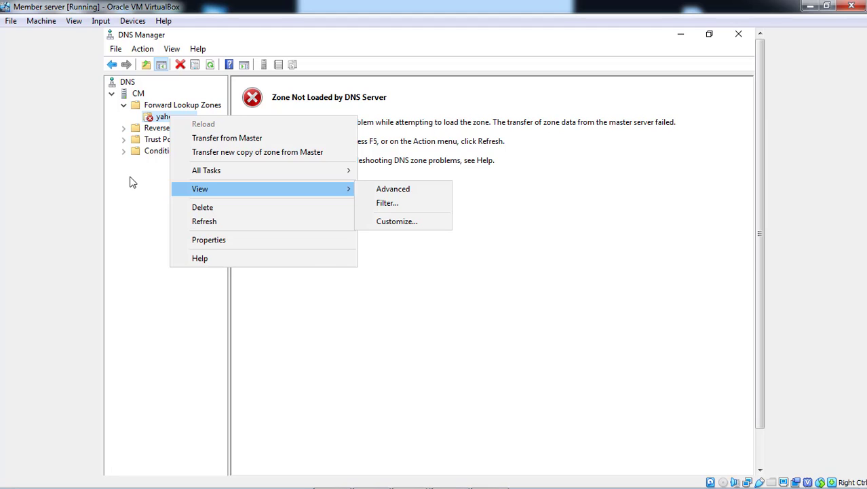
pyautogui.click(151, 145)
pyautogui.click(151, 143)
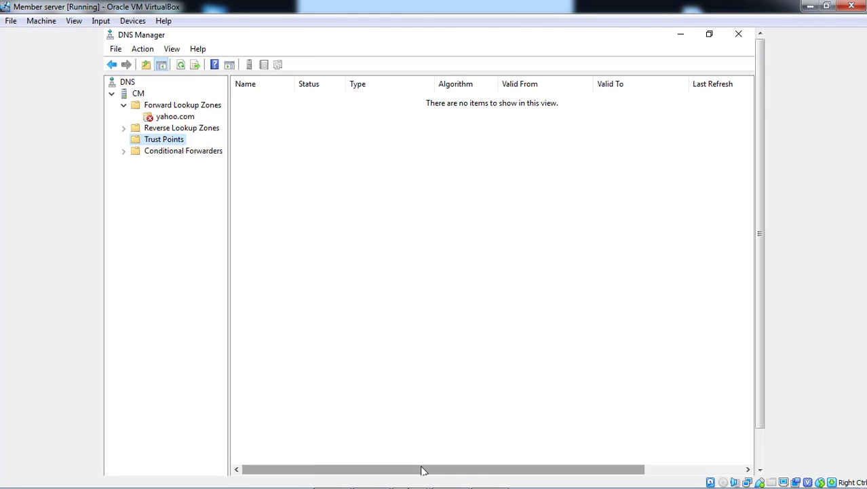
pyautogui.moveTo(422, 484)
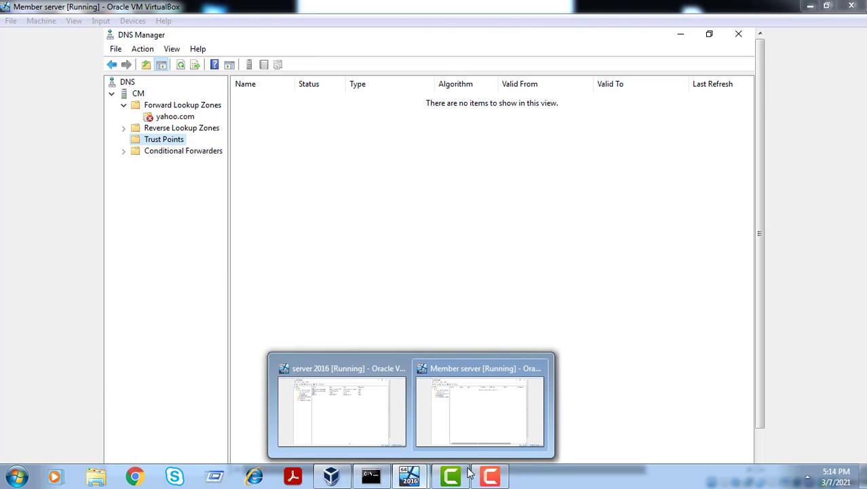
pyautogui.click(491, 476)
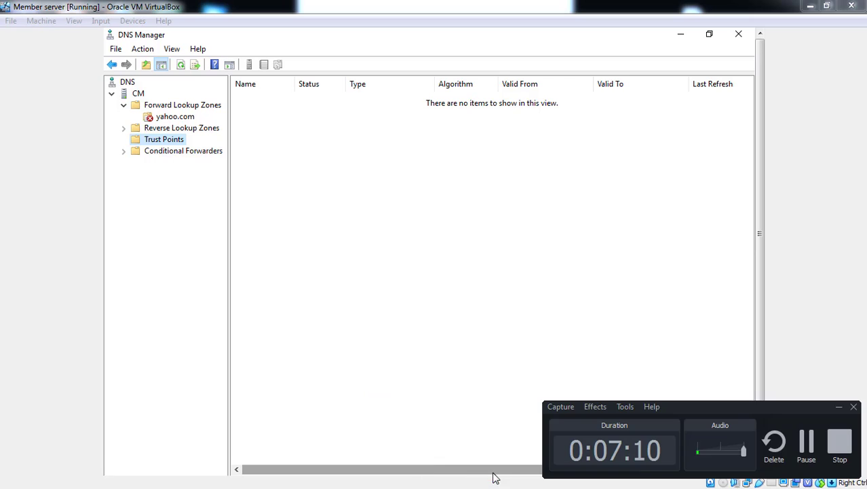
pyautogui.click(806, 445)
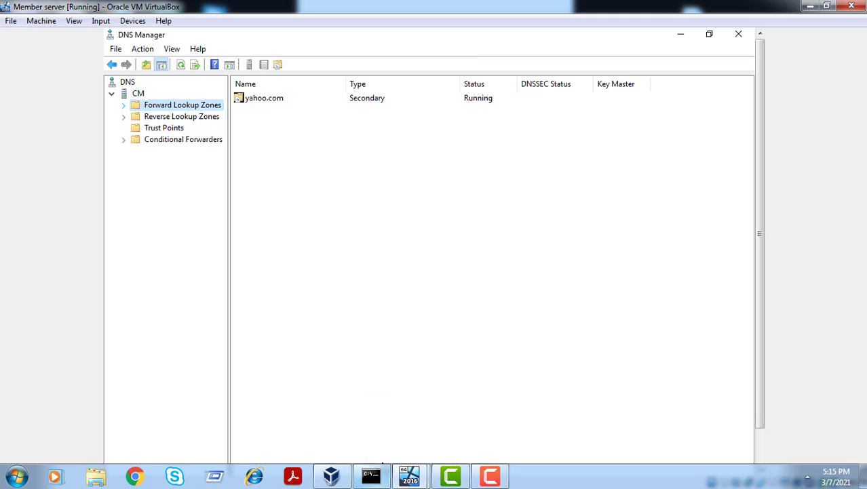
pyautogui.moveTo(458, 485)
pyautogui.click(490, 476)
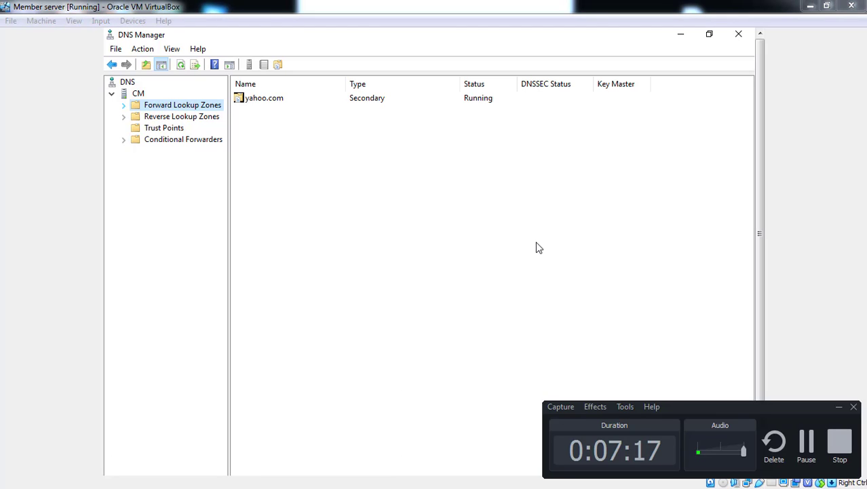
# - Show the records of the secondary yahoo.com zone on the Member server and select the www alias record
pyautogui.click(123, 106)
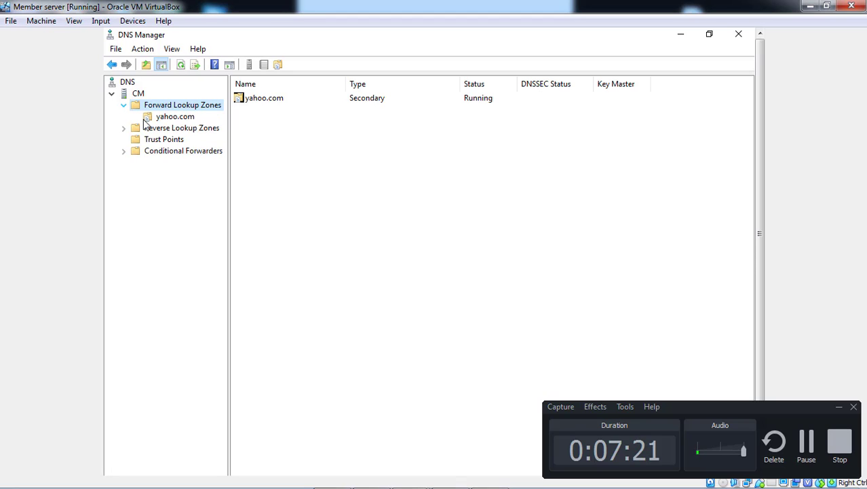
pyautogui.click(166, 118)
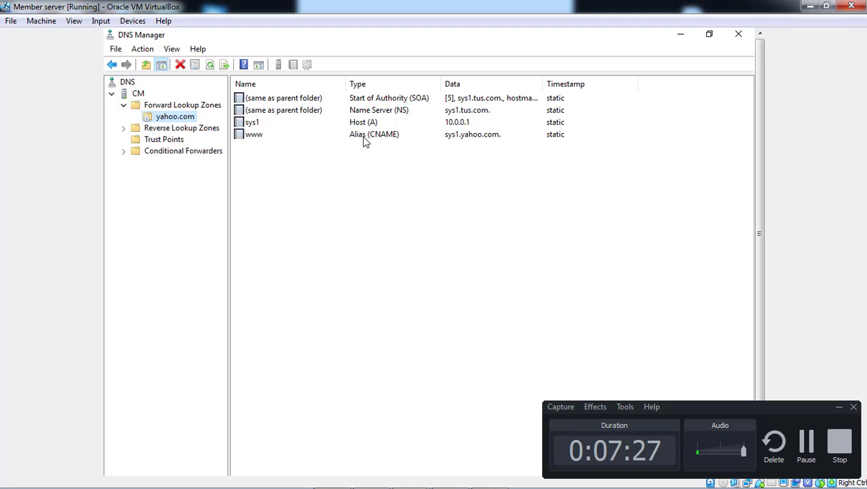
pyautogui.click(396, 136)
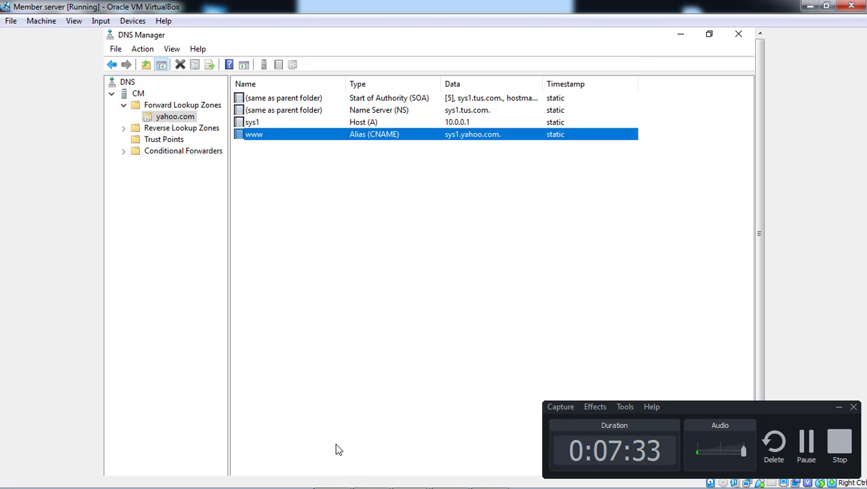
# - Switch to the server 2016 virtual machine and check the forward lookup zones and the records of its yahoo.com zone
pyautogui.moveTo(347, 484)
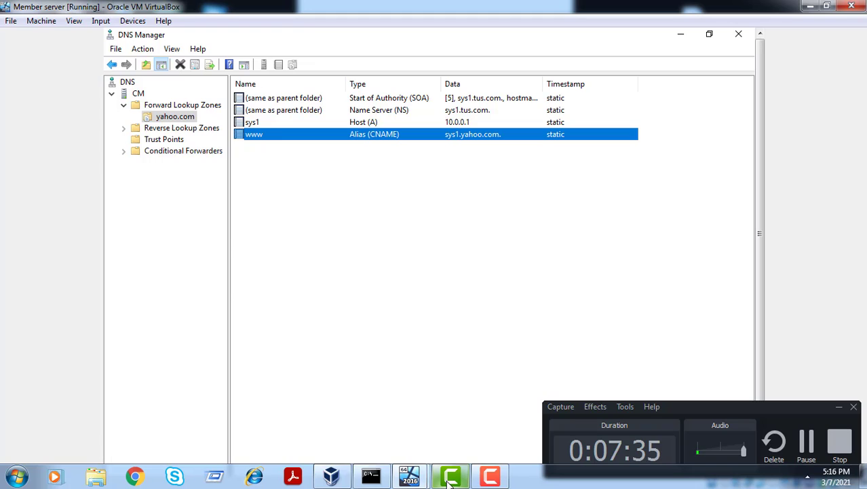
pyautogui.moveTo(418, 479)
pyautogui.click(380, 443)
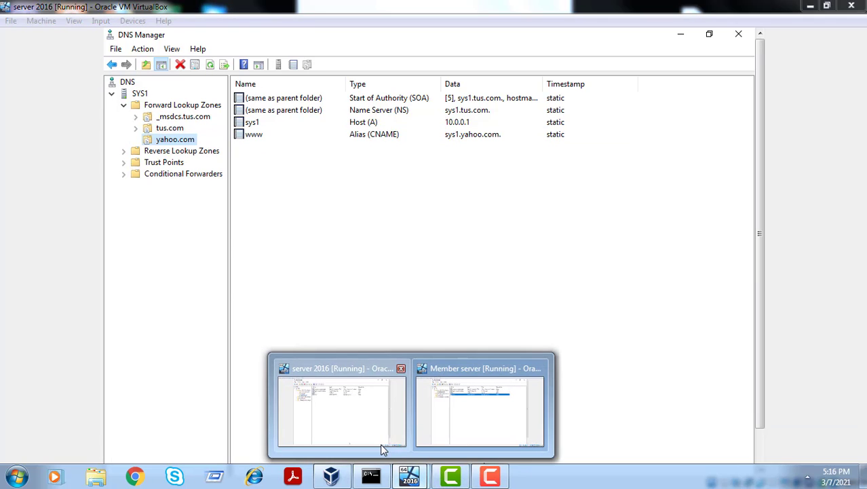
pyautogui.click(156, 108)
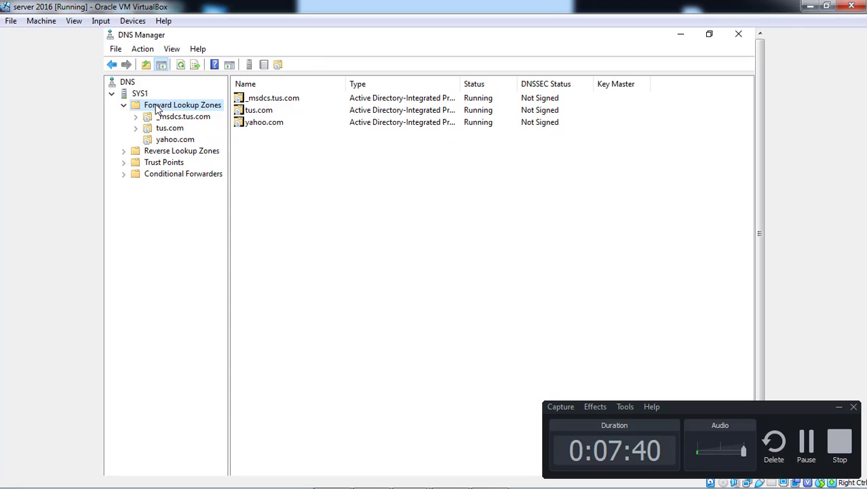
pyautogui.click(175, 140)
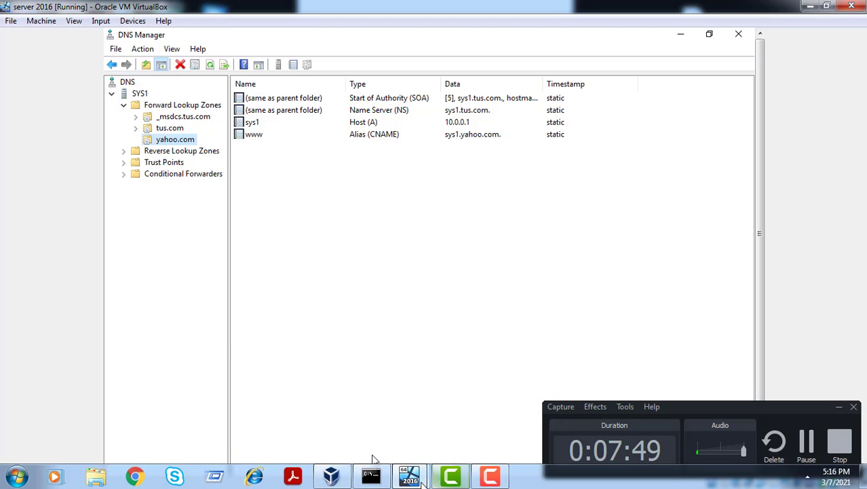
# - Switch to the Member server virtual machine to compare its yahoo.com records, and return to the server 2016 machine
pyautogui.click(422, 482)
pyautogui.click(464, 438)
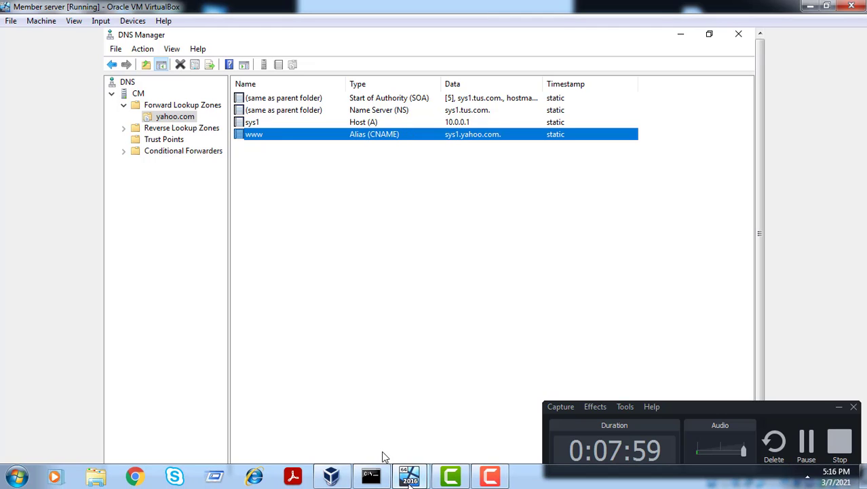
pyautogui.moveTo(410, 475)
pyautogui.click(373, 413)
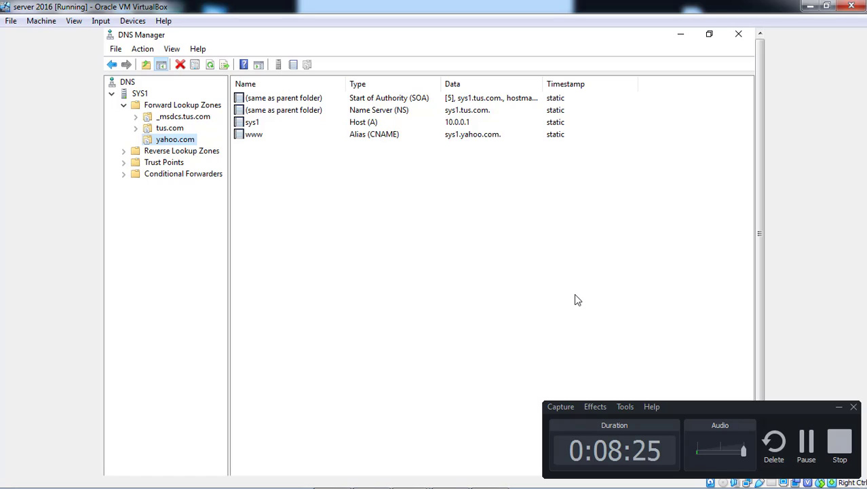
pyautogui.click(697, 309)
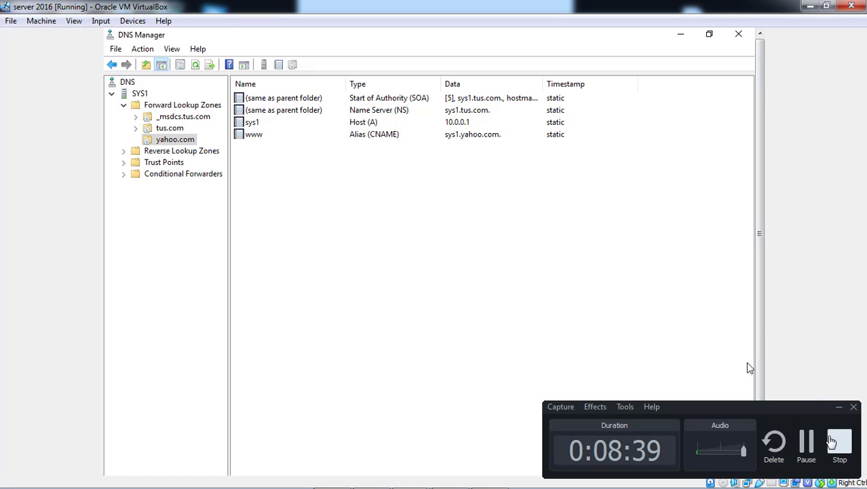
pyautogui.click(840, 442)
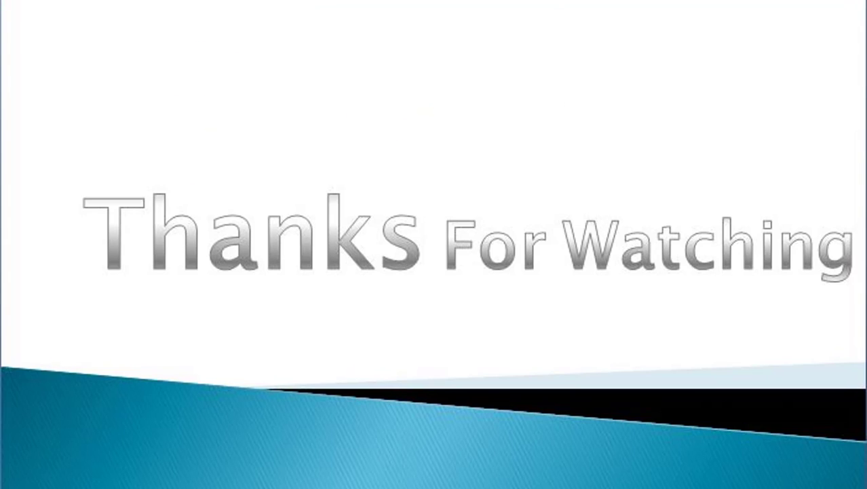